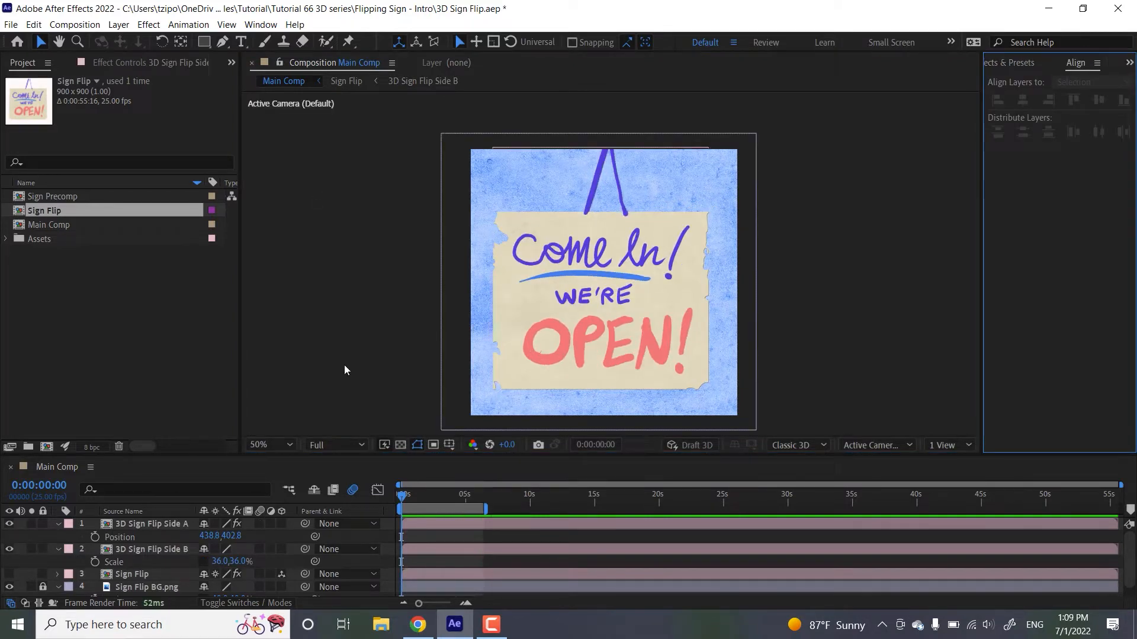
# - Align the 3D Sign Flip Side A and Side B layers horizontally on their centers, relative to the selection
pyautogui.click(136, 524)
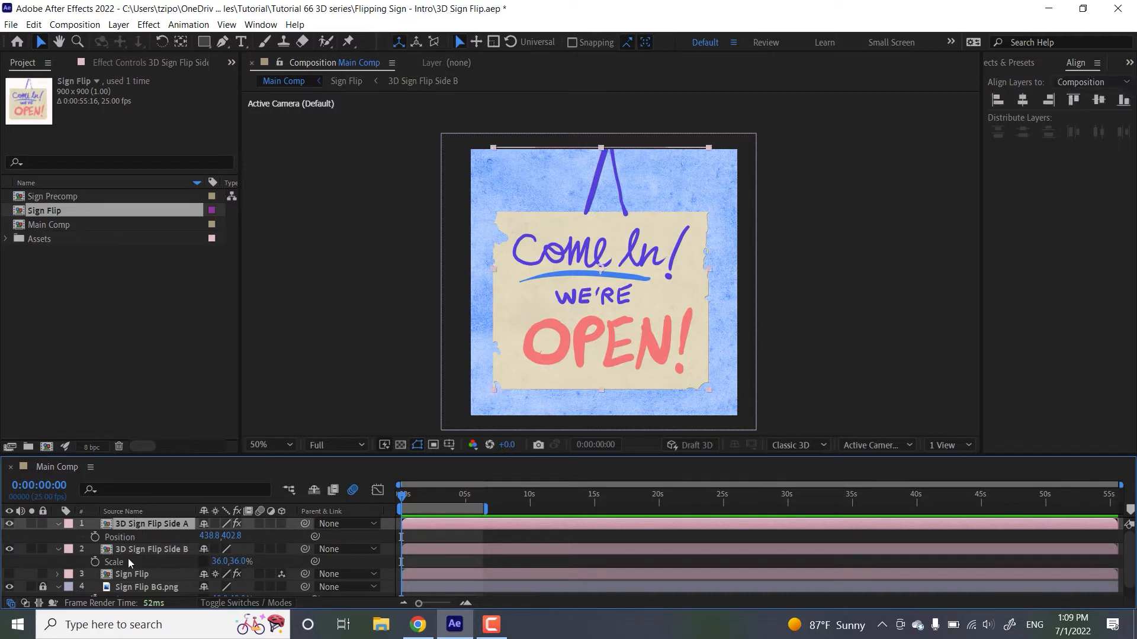
pyautogui.click(136, 556)
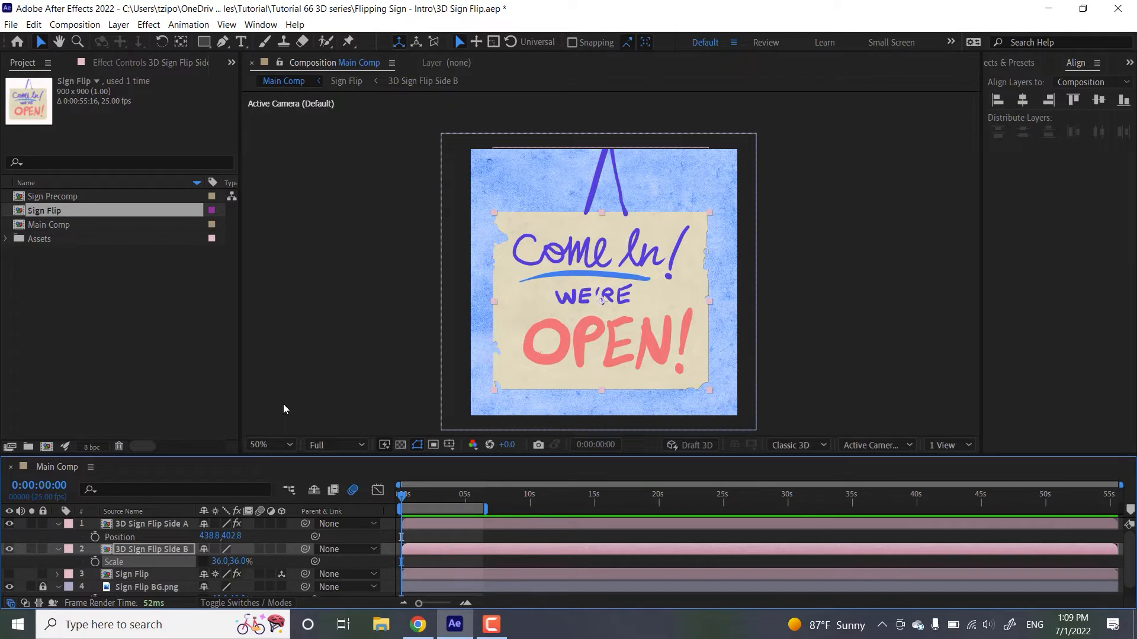
pyautogui.keyDown('ctrl'); pyautogui.click(148, 523); pyautogui.keyUp('ctrl')
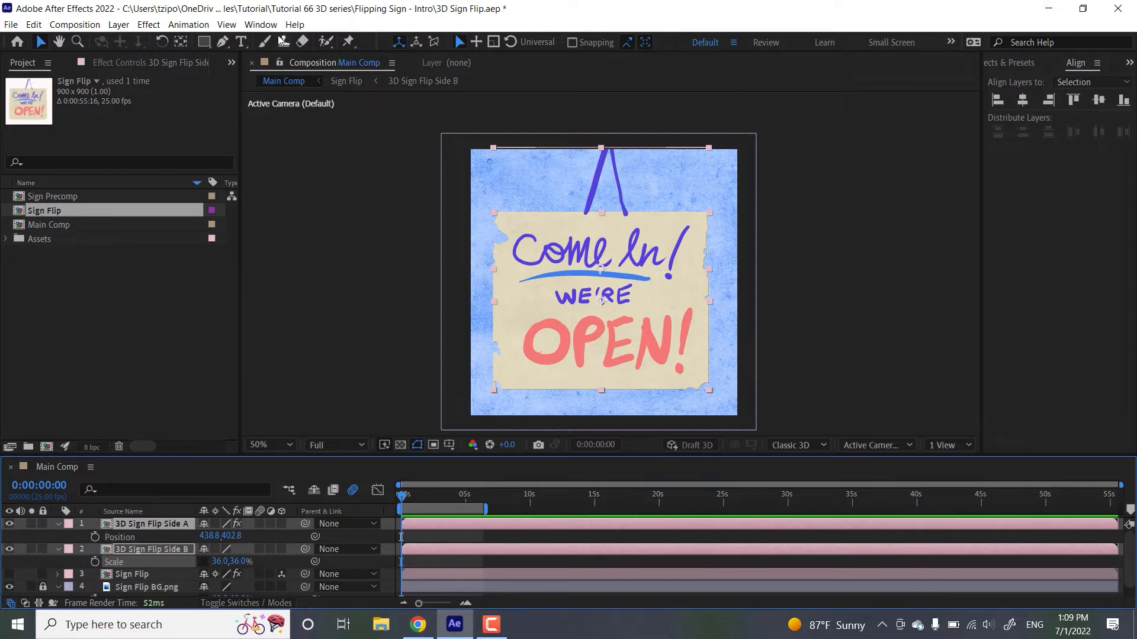
pyautogui.click(261, 24)
pyautogui.click(1075, 167)
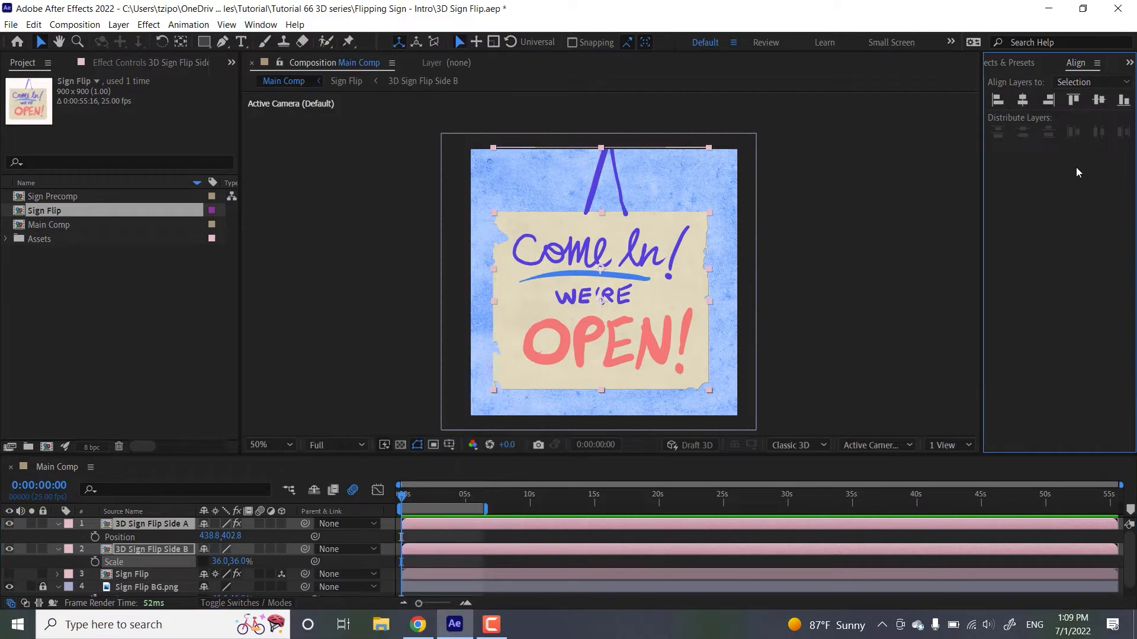
pyautogui.click(1022, 100)
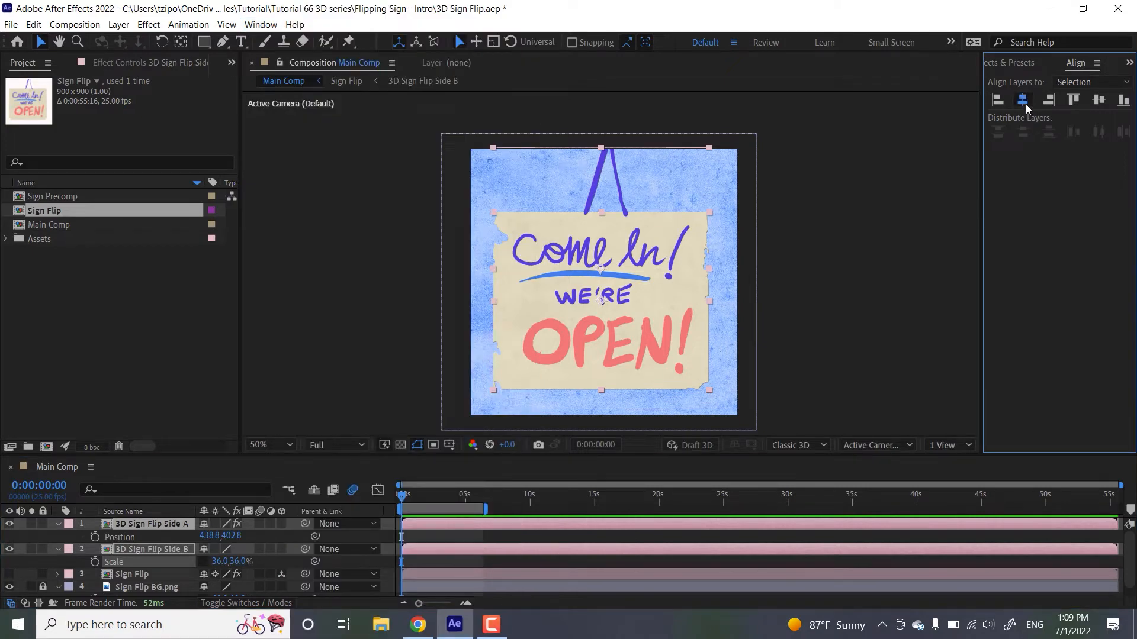
# - Try aligning the two sign layers vertically on their centers, and undo that alignment
pyautogui.click(1099, 102)
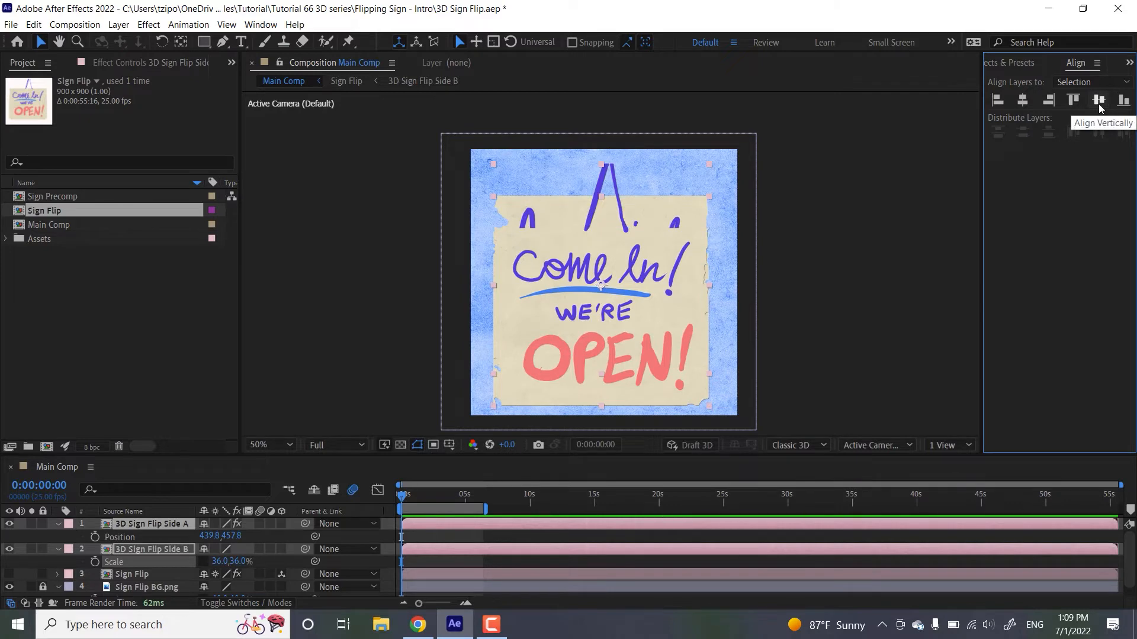
pyautogui.hotkey('ctrl', 'z')
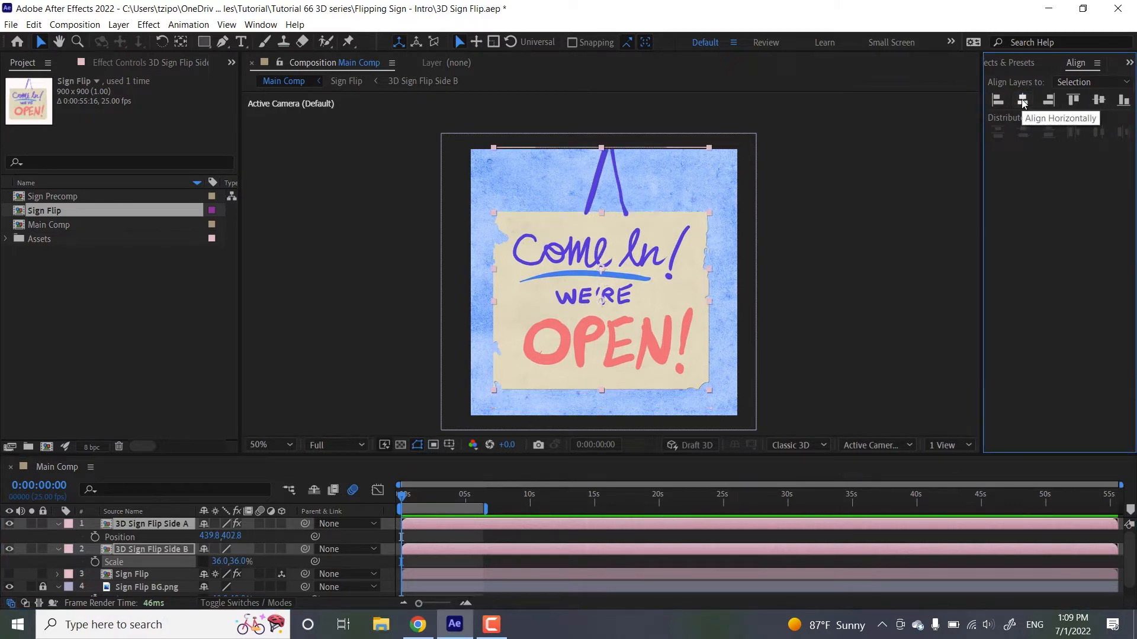
pyautogui.click(850, 251)
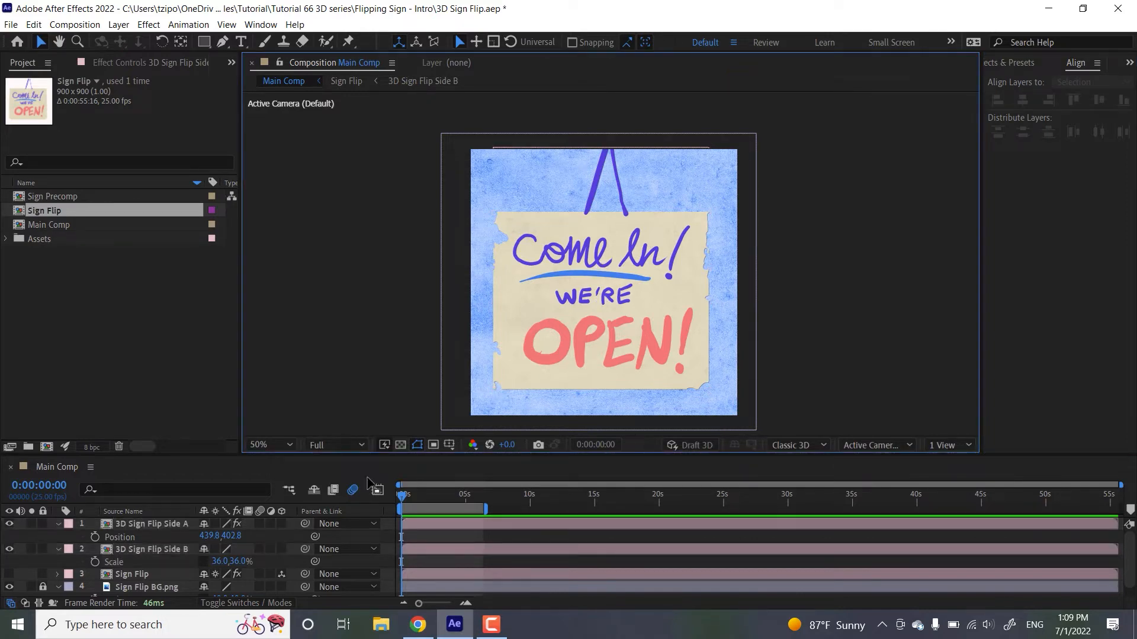
# - Reveal the Scale property of 3D Sign Flip Side A and turn both sign side layers into 3D layers
pyautogui.click(147, 525)
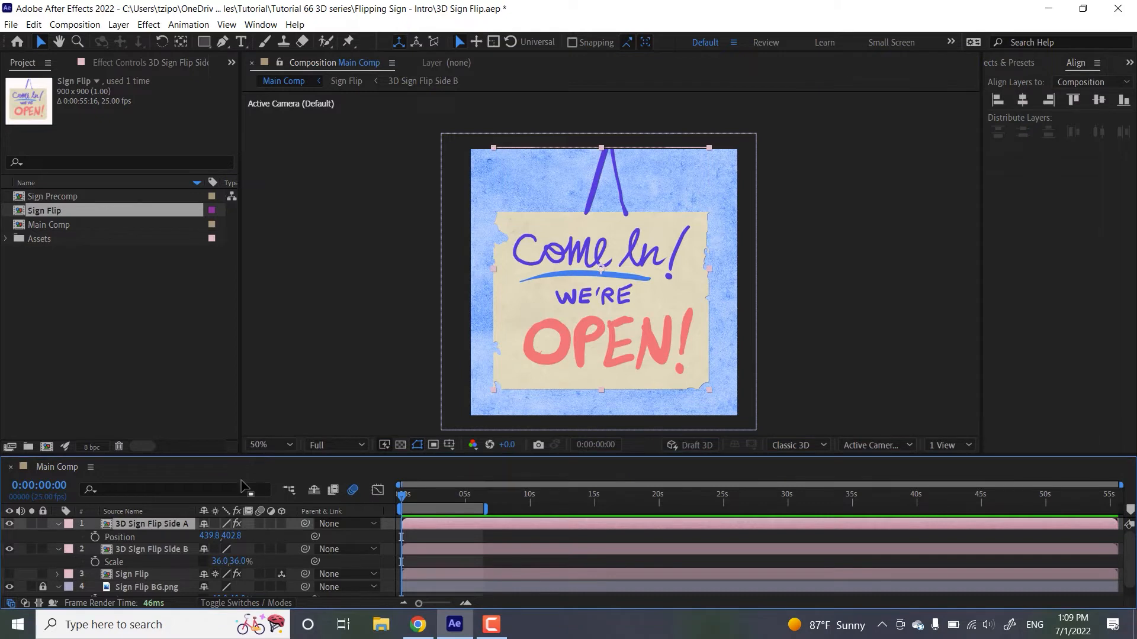
pyautogui.press('s')
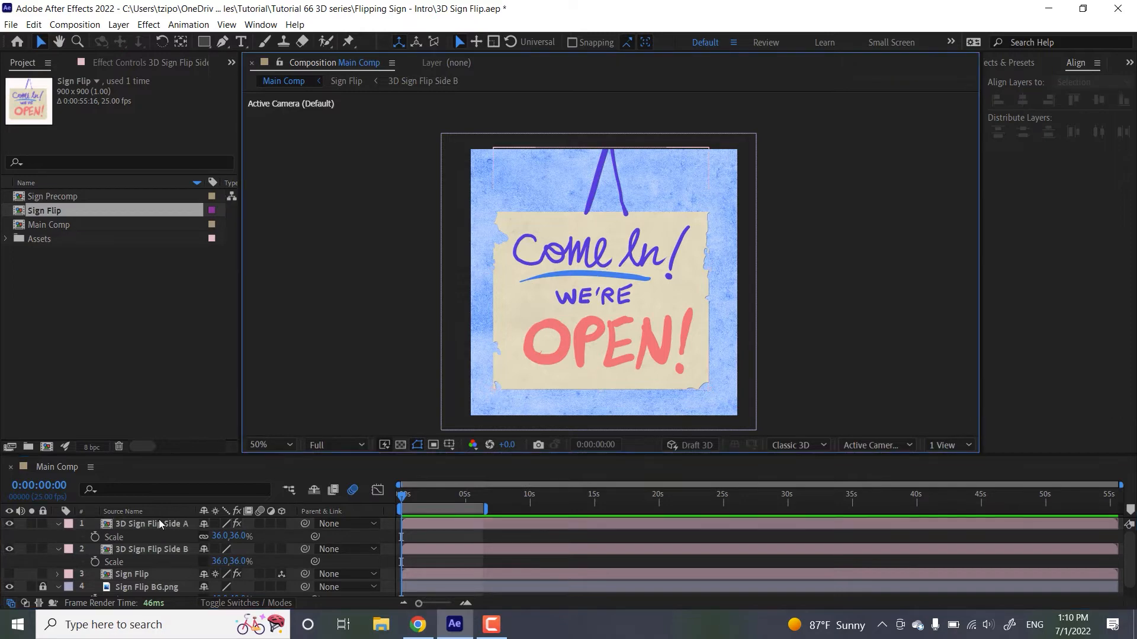
pyautogui.click(158, 521)
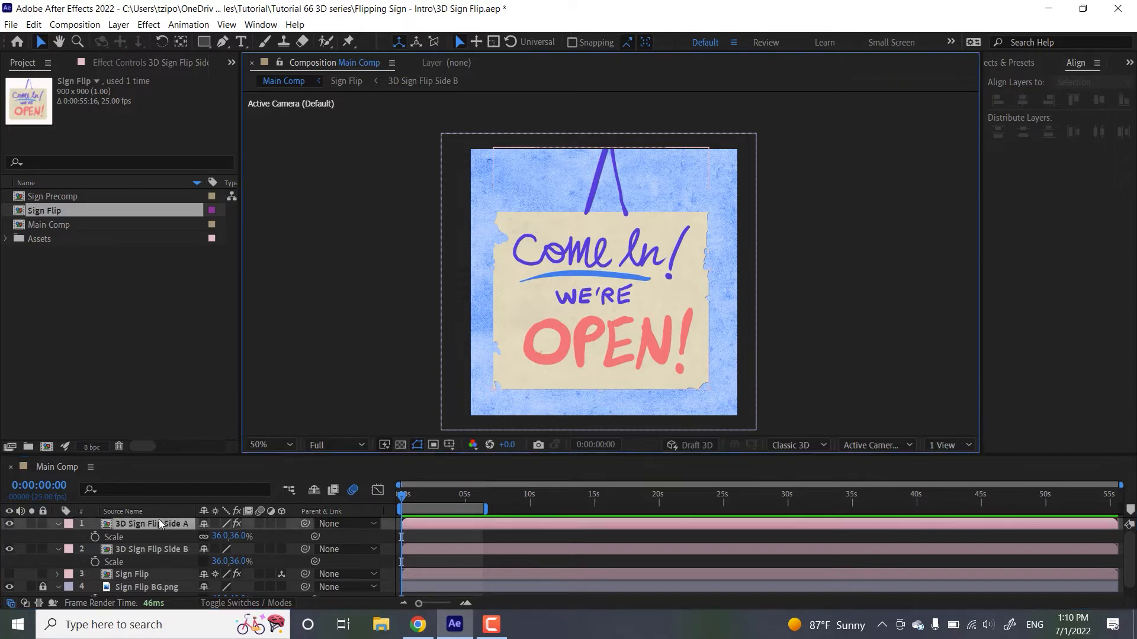
pyautogui.keyDown('shift'); pyautogui.click(136, 549); pyautogui.keyUp('shift')
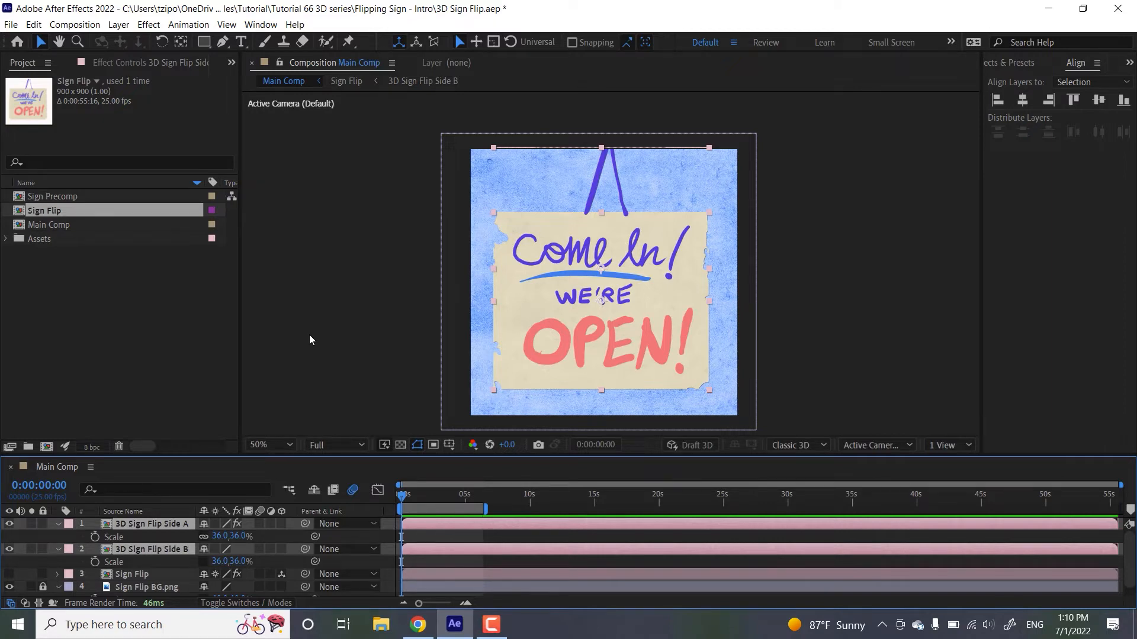
pyautogui.click(283, 523)
# - Reveal the rotation properties of both 3D sign layers, and switch the display to their Position properties
pyautogui.hotkey('shift', 'r')
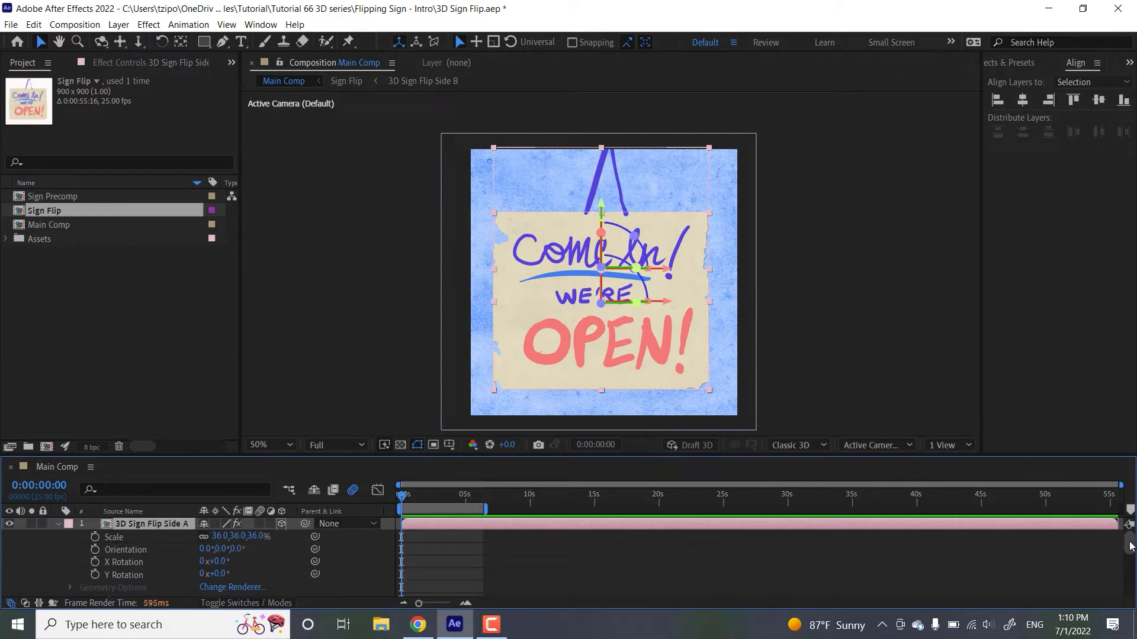
pyautogui.moveTo(1130, 546)
pyautogui.mouseDown()
pyautogui.moveTo(1130, 575)
pyautogui.moveTo(1130, 545)
pyautogui.mouseUp()
pyautogui.press('p')
pyautogui.click(343, 359)
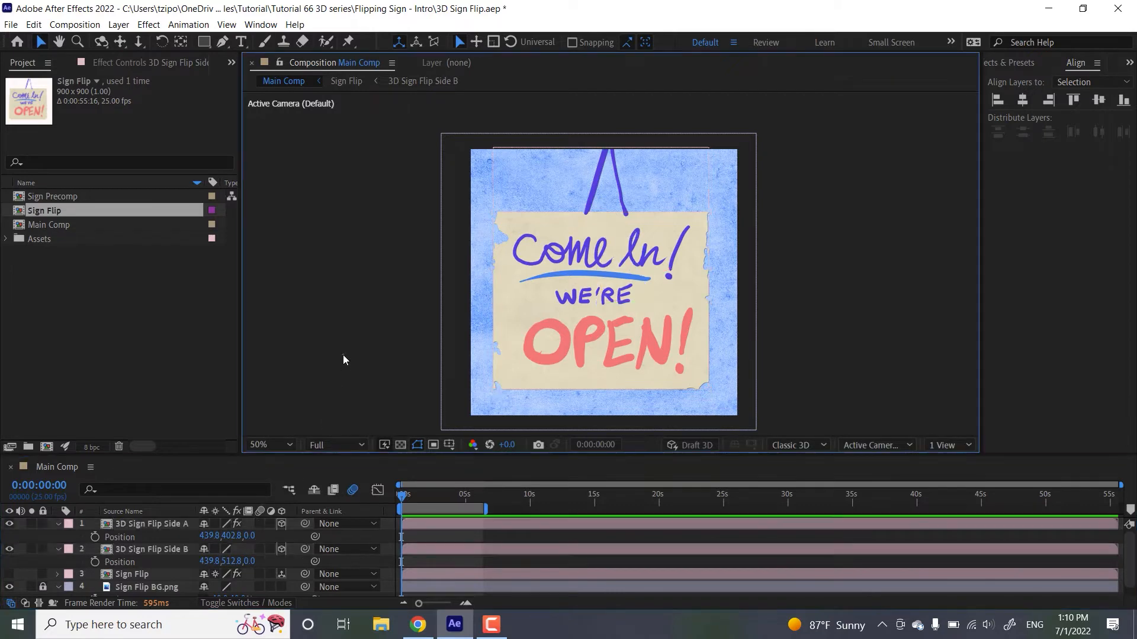
# - Try moving 3D Sign Flip Side A along the Z axis to about -83, and undo the move
pyautogui.moveTo(236, 540); pyautogui.dragTo(196, 539)
pyautogui.hotkey('ctrl', 'z')
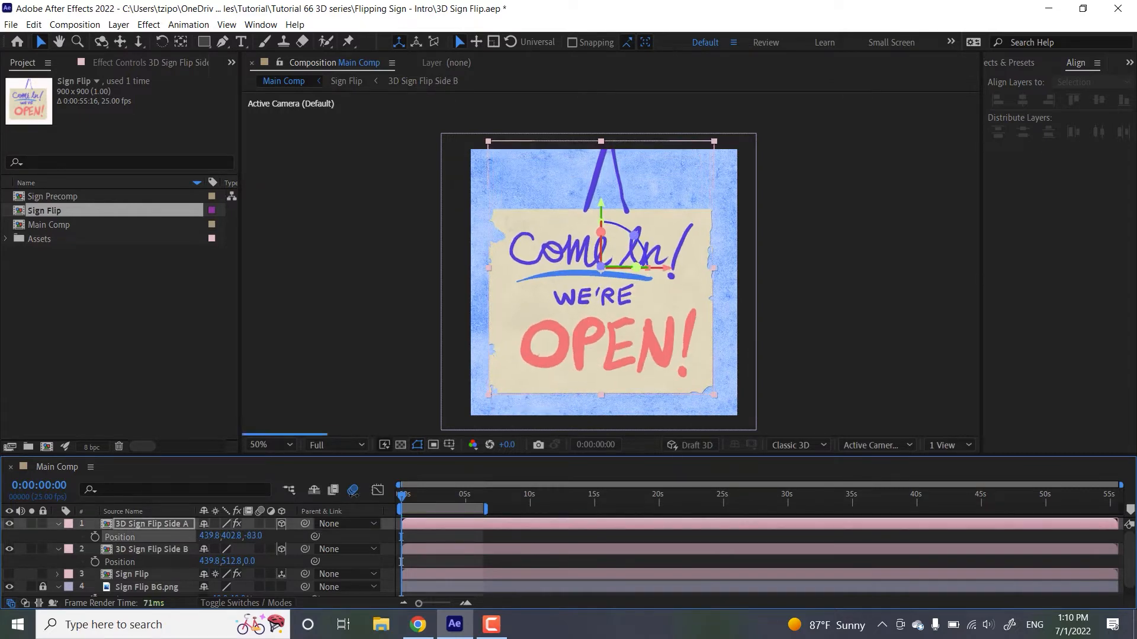
pyautogui.hotkey('ctrl', 'z')
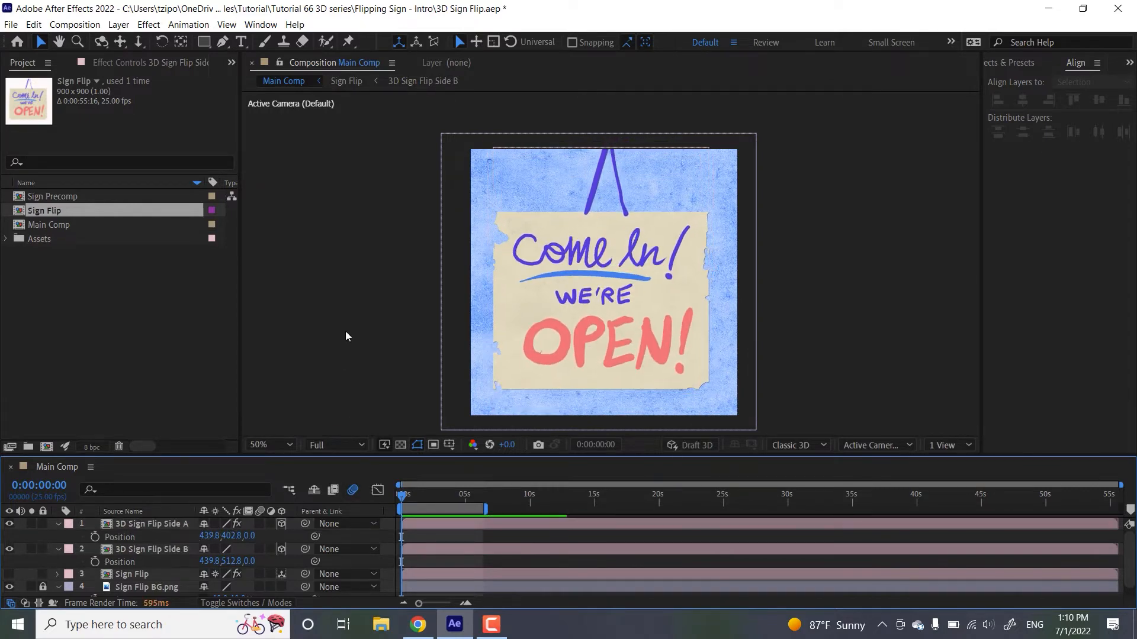
# - Try rotating 3D Sign Flip Side A to about 147° in Z, 112° in Y and 43° in X, with Z orientation about 52°
pyautogui.click(164, 522)
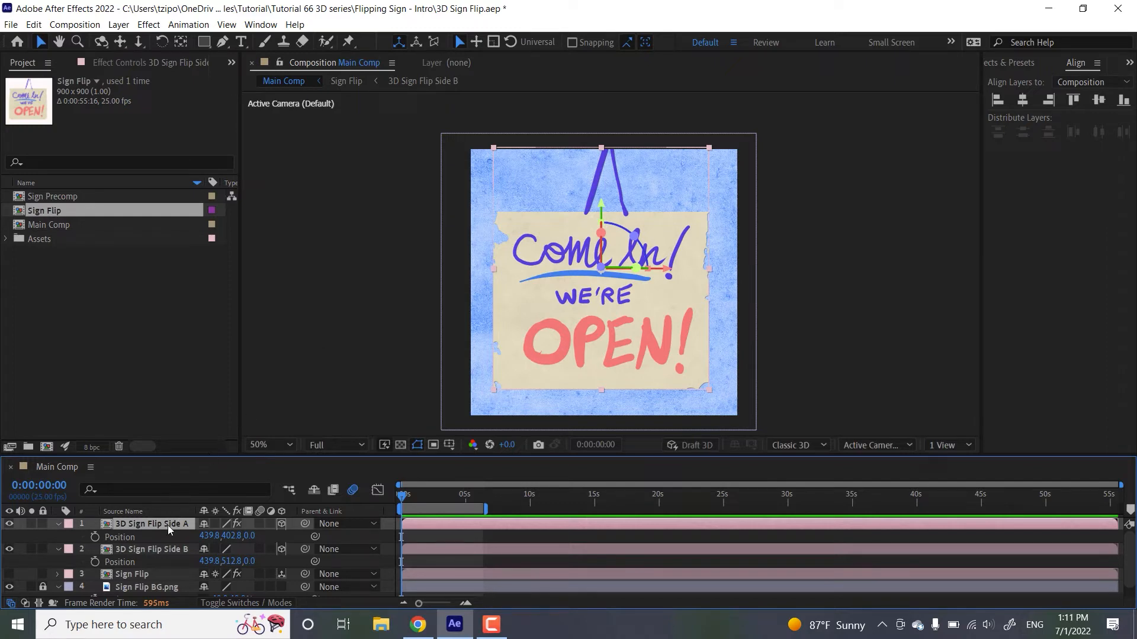
pyautogui.press('r')
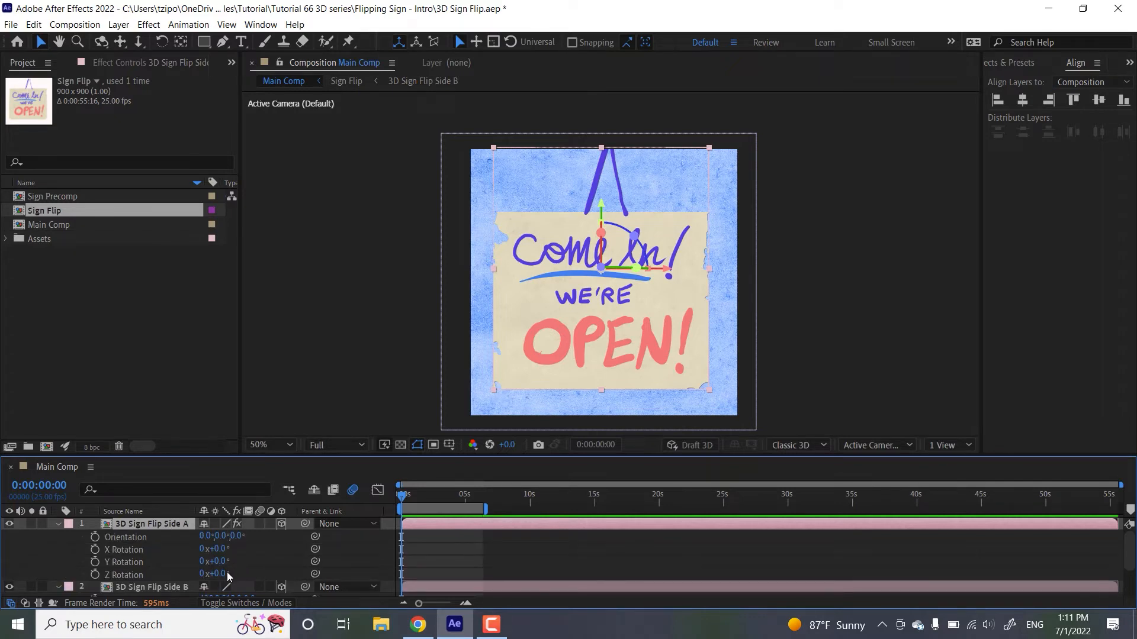
pyautogui.moveTo(226, 573); pyautogui.dragTo(302, 560)
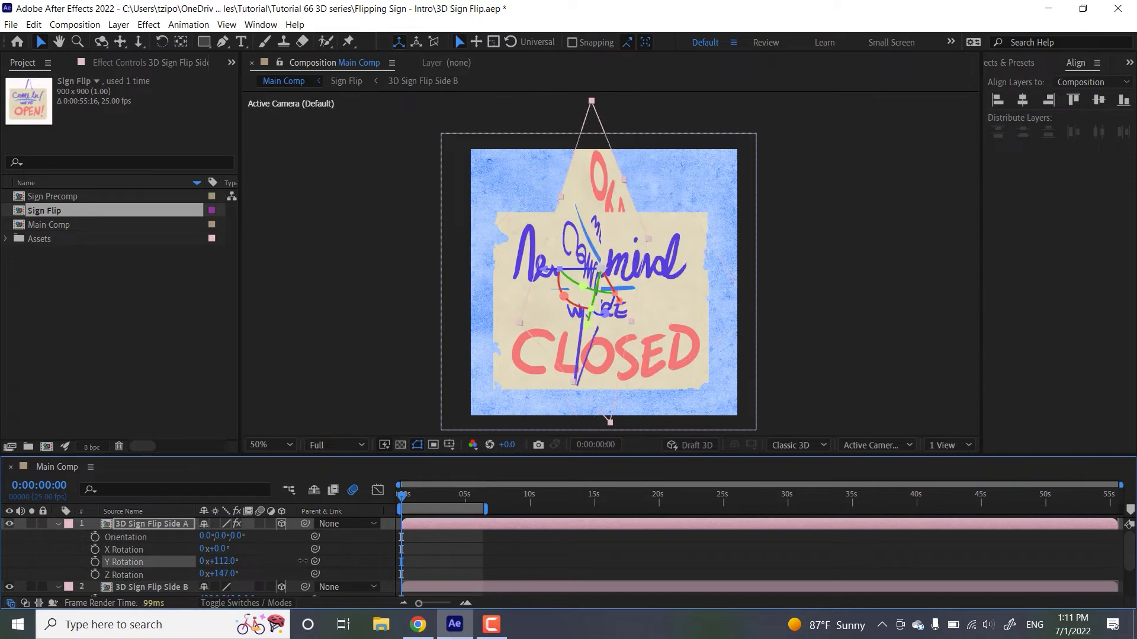
pyautogui.moveTo(216, 549); pyautogui.dragTo(347, 353)
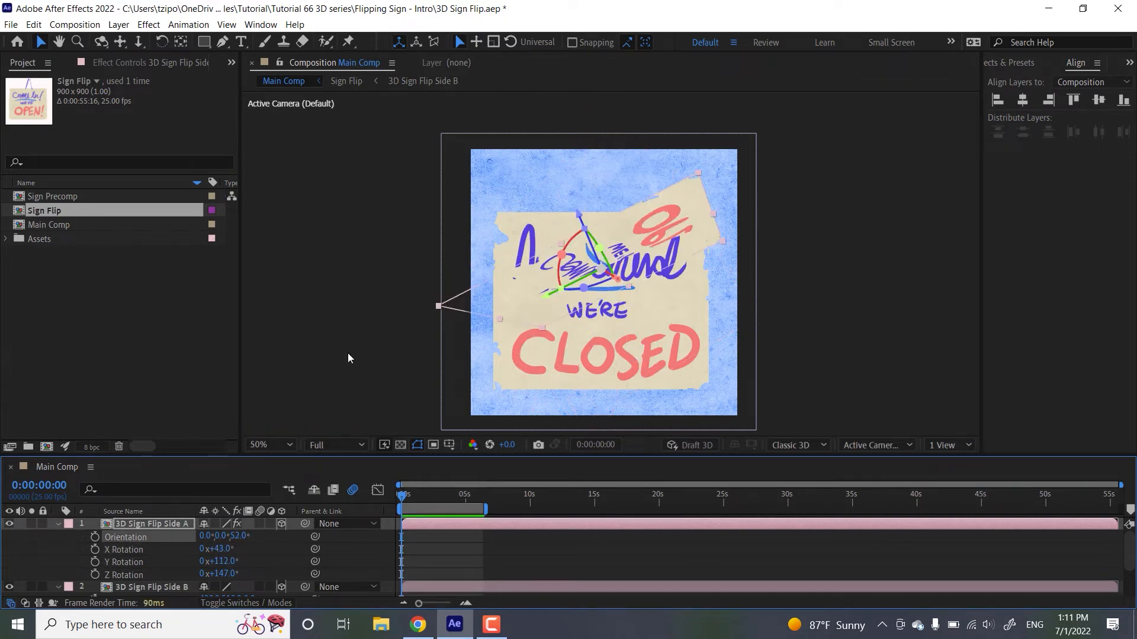
# - Undo all the trial rotation and orientation changes on 3D Sign Flip Side A
pyautogui.hotkey('ctrl', 'z')
pyautogui.hotkey('ctrl', 'z')
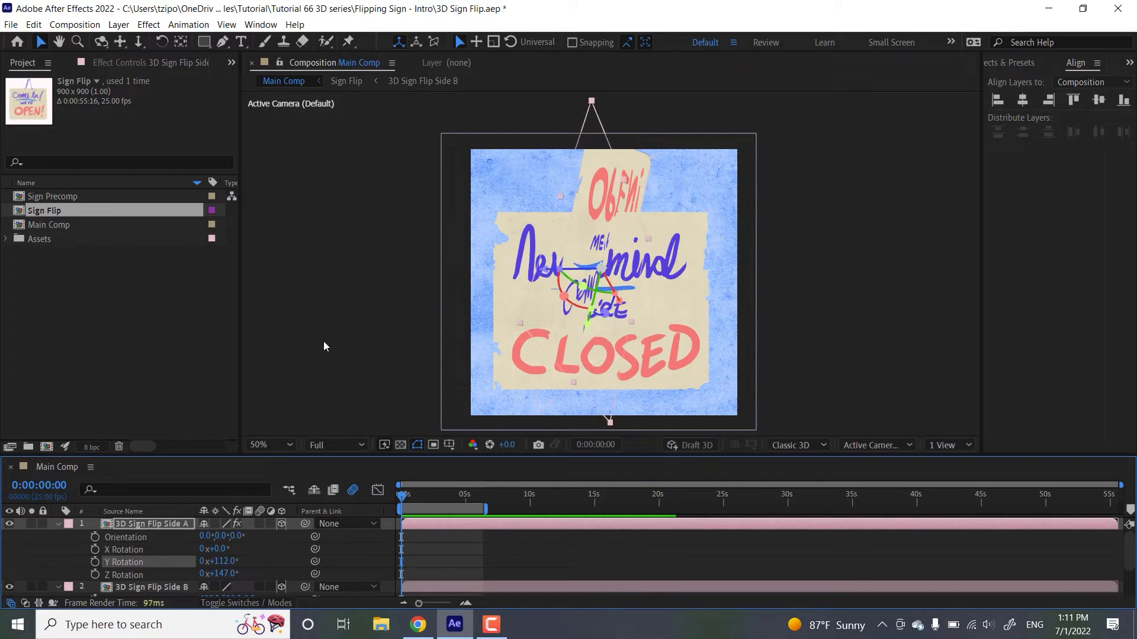
pyautogui.hotkey('ctrl', 'z')
pyautogui.hotkey('ctrl', 'z')
pyautogui.hotkey('ctrl', 'z')
pyautogui.hotkey('ctrl', 'z')
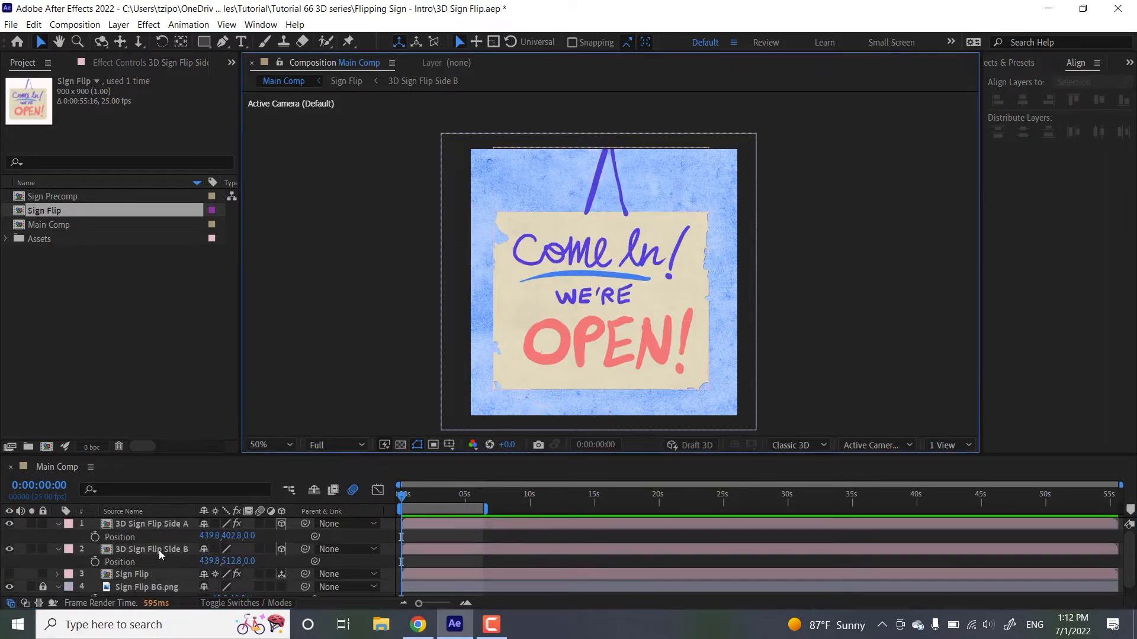
# - Set the Z position of the 3D Sign Flip Side B layer to 5
pyautogui.click(158, 550)
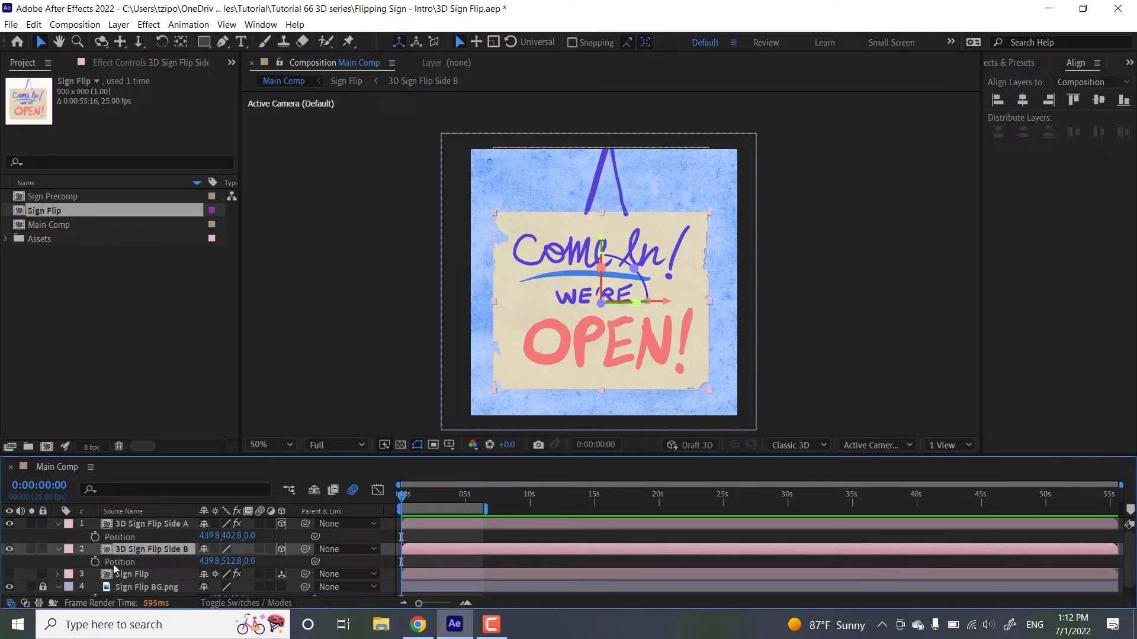
pyautogui.click(249, 561)
pyautogui.write('5')
pyautogui.press('Return')
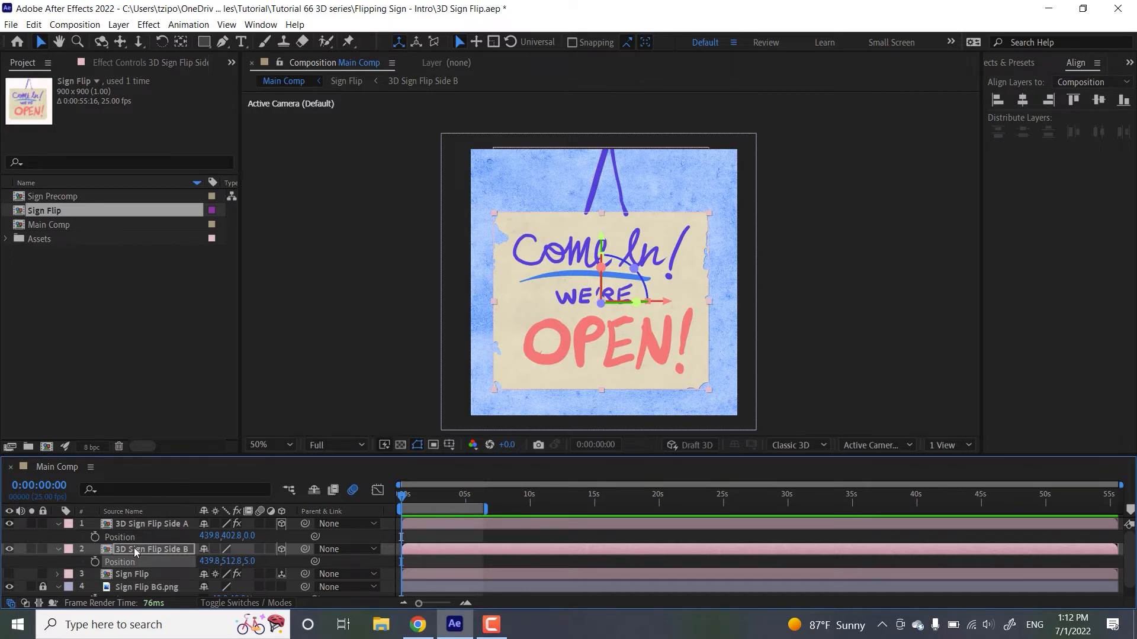
# - Flip the 3D Sign Flip Side B layer horizontally
pyautogui.rightClick(180, 549)
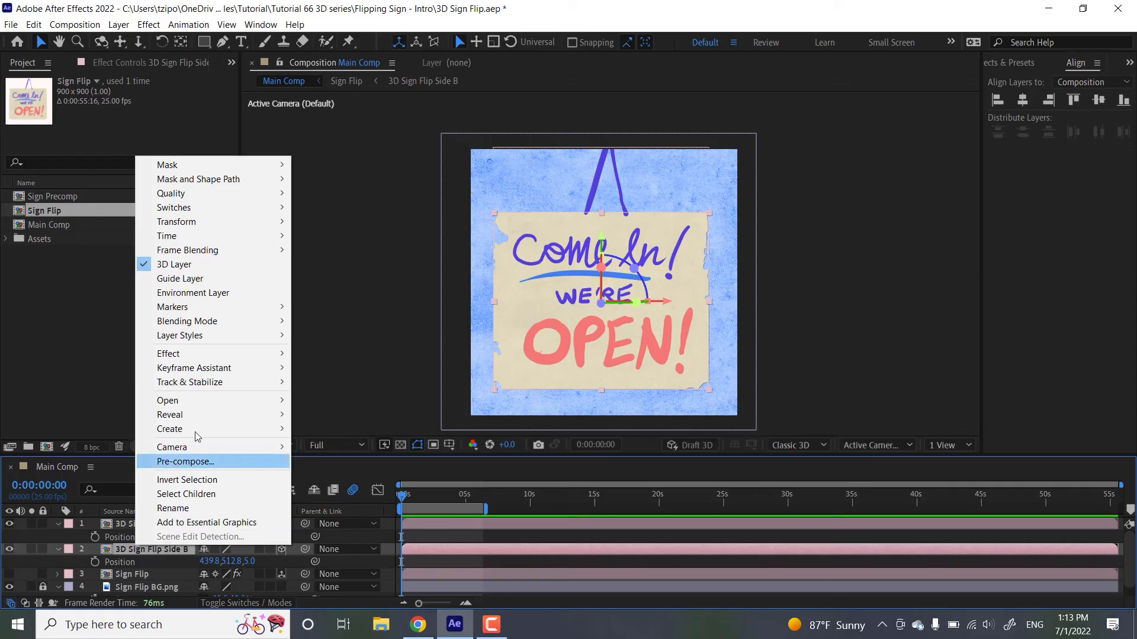
pyautogui.moveTo(235, 224)
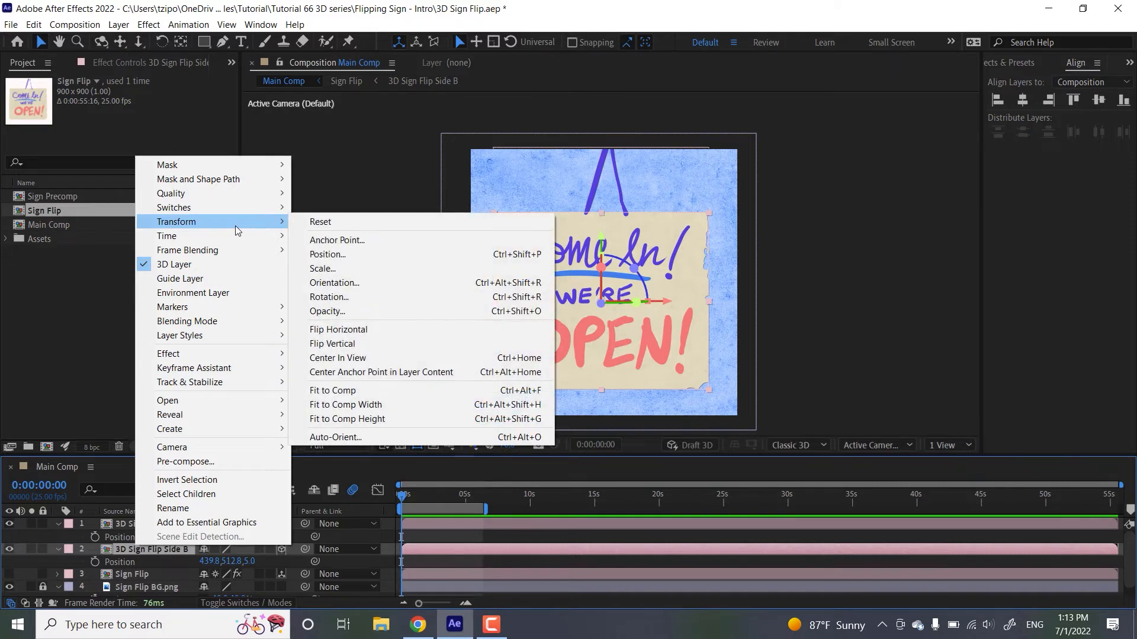
pyautogui.click(350, 329)
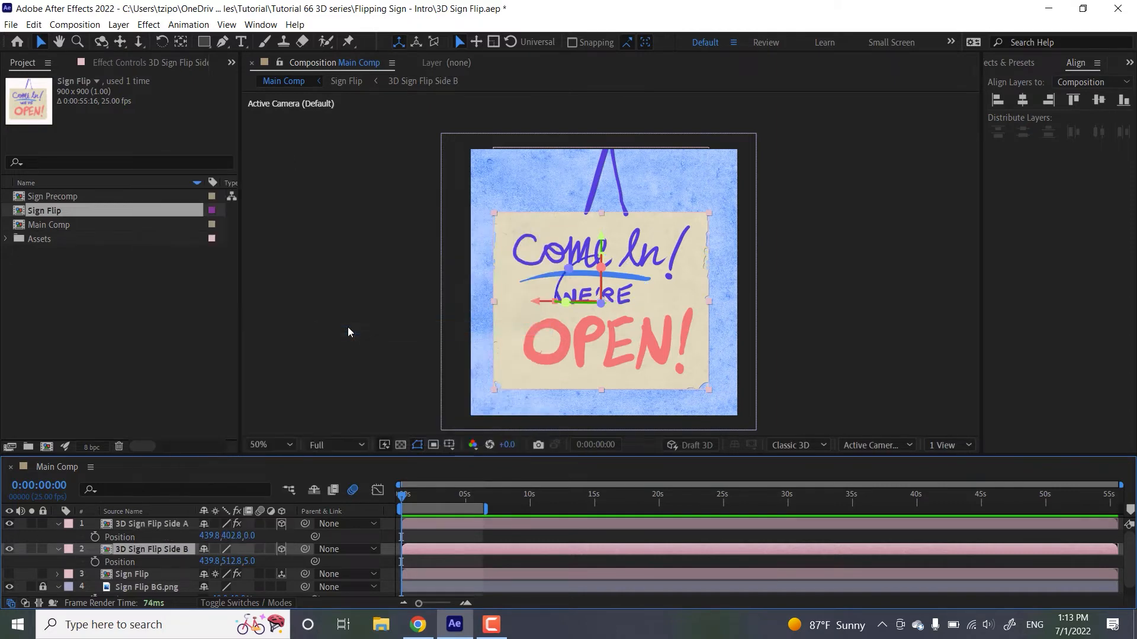
# - Hide 3D Sign Flip Side A to check the reverse side of the sign, show it again and clear the selection
pyautogui.click(9, 524)
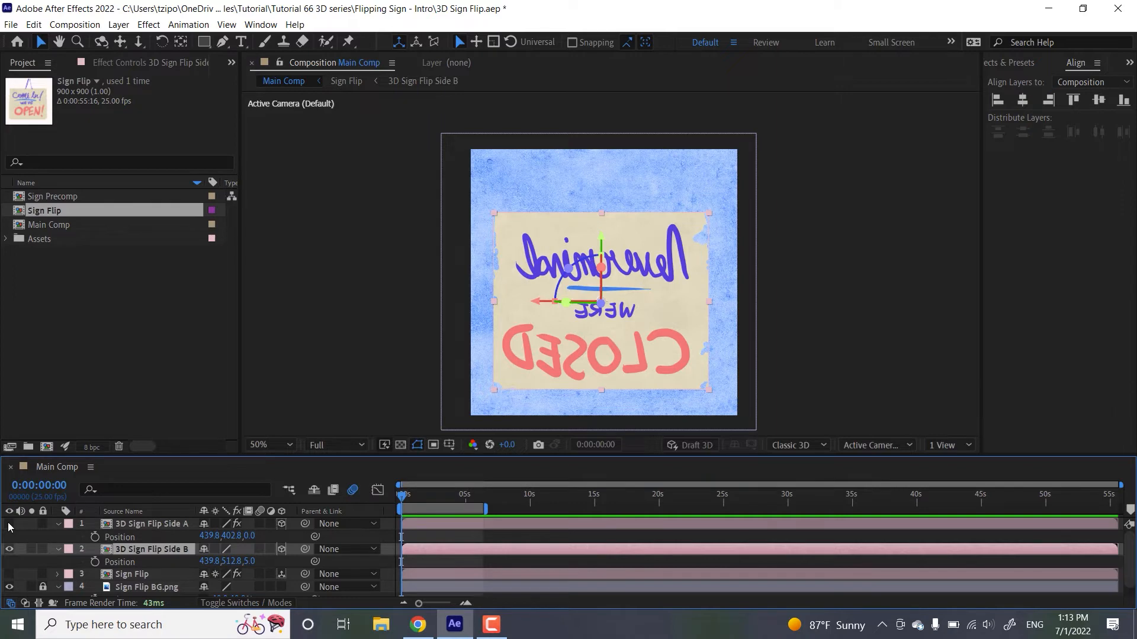
pyautogui.click(8, 524)
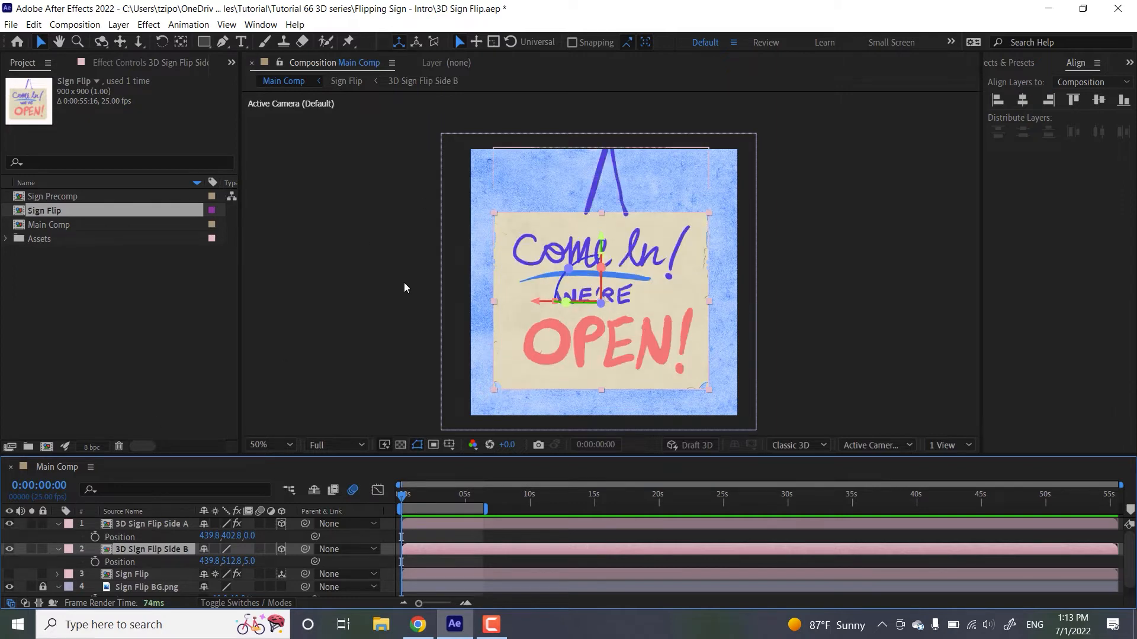
pyautogui.click(269, 357)
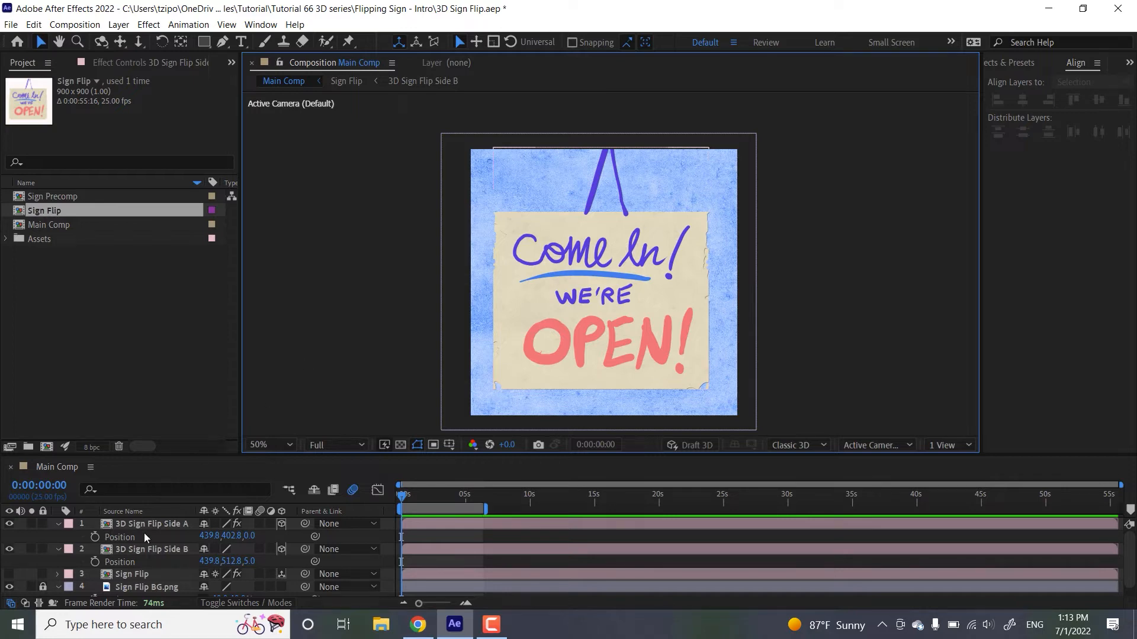
# - Pre-compose the 3D Sign Flip Side A and Side B layers into a new composition named "Sign Flip"
pyautogui.click(139, 548)
pyautogui.keyDown('shift'); pyautogui.click(160, 524); pyautogui.keyUp('shift')
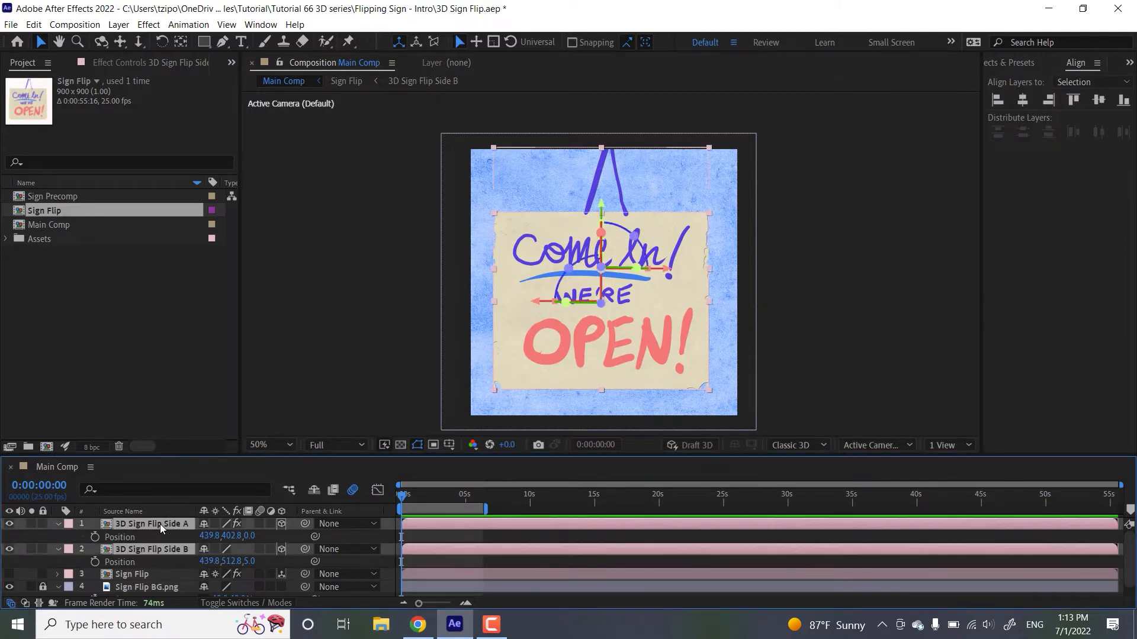
pyautogui.rightClick(159, 524)
pyautogui.click(221, 440)
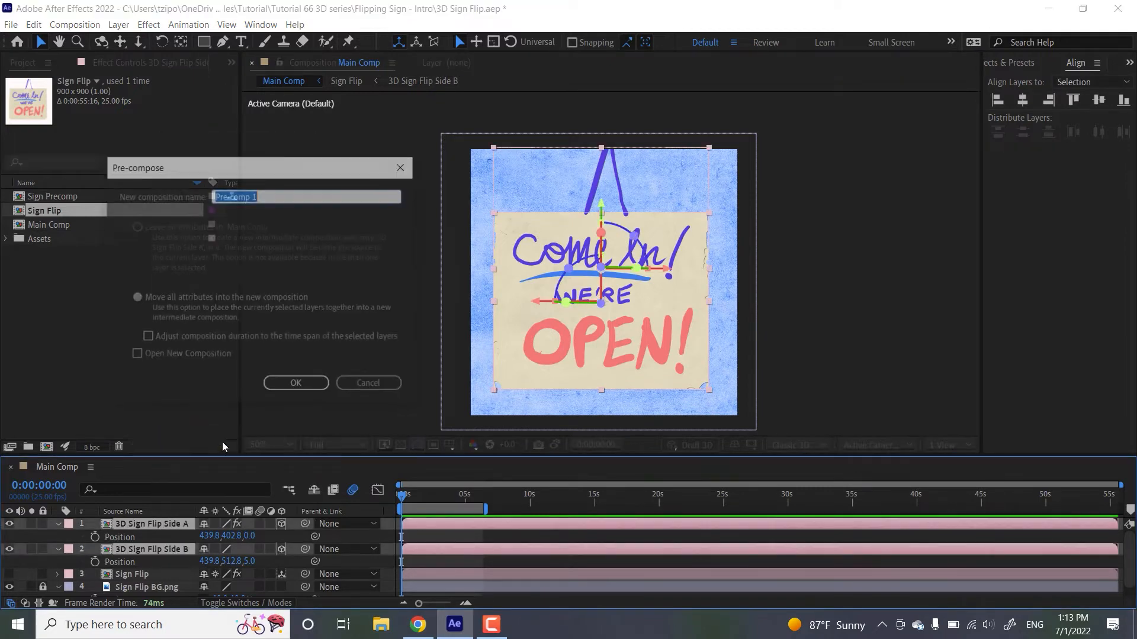
pyautogui.write('Sign Fl')
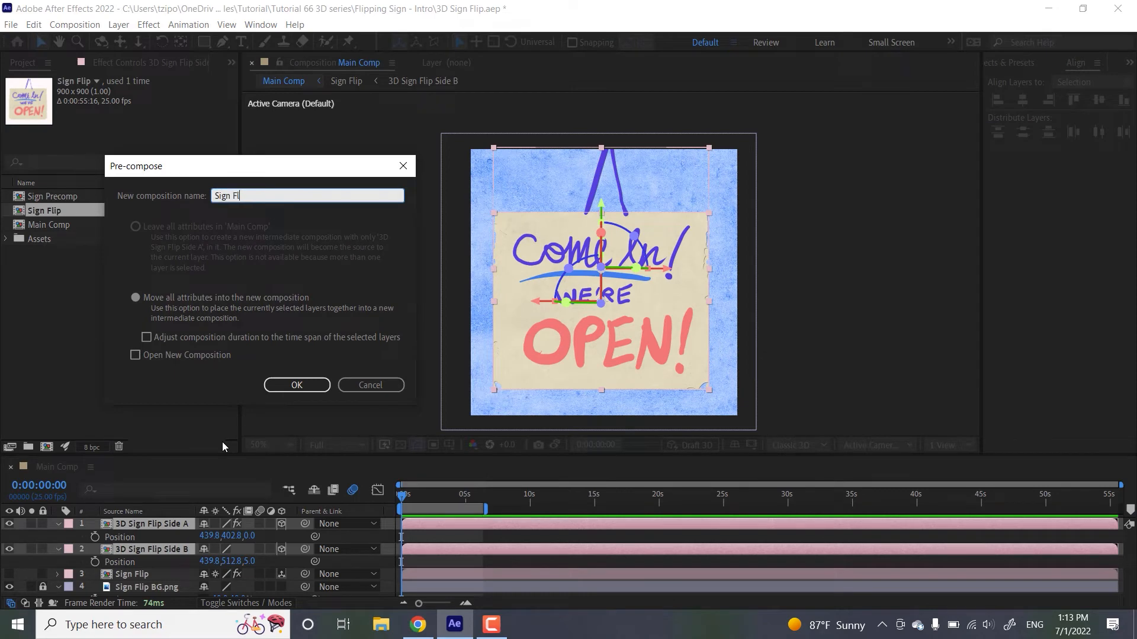
pyautogui.write('ip')
pyautogui.press('Return')
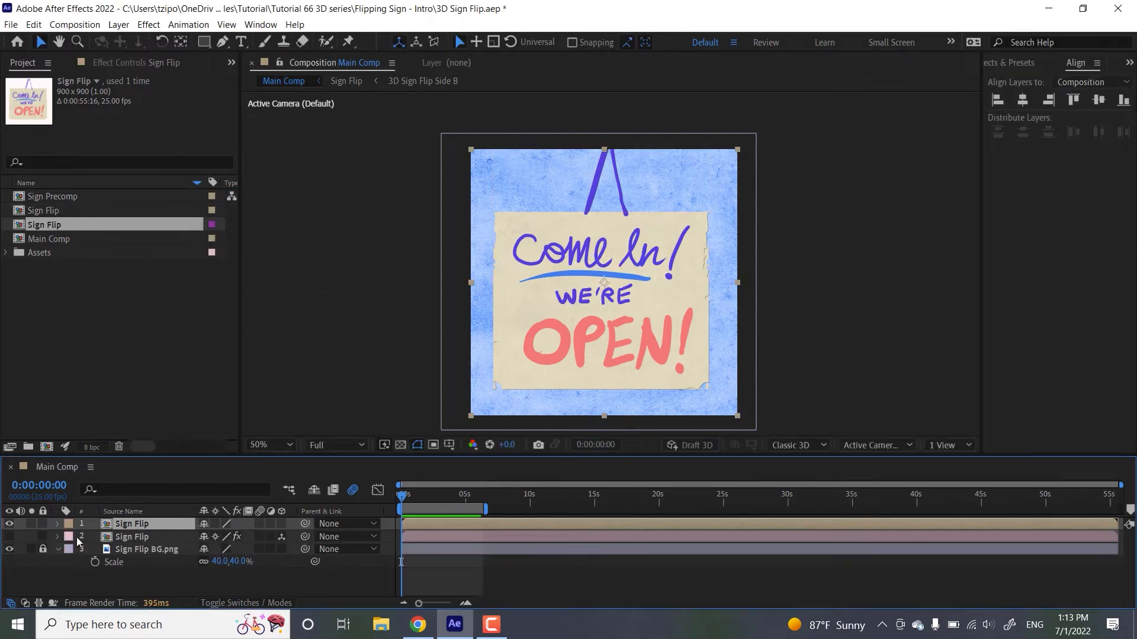
# - Change the label colour of the topmost Sign Flip layer in Main Comp to Fuchsia
pyautogui.click(69, 524)
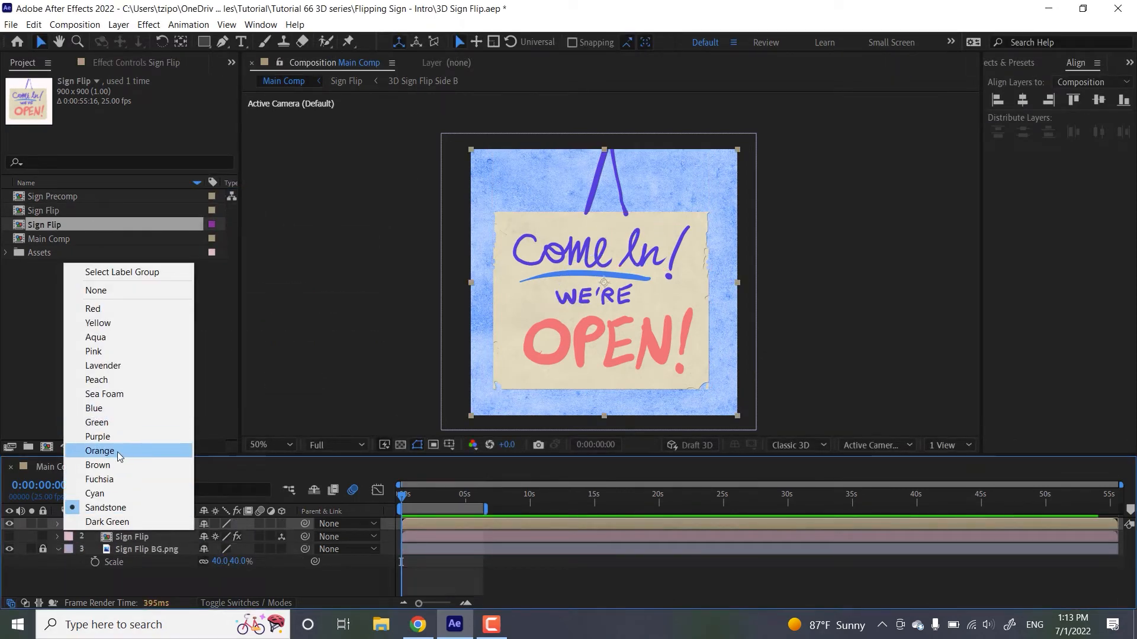
pyautogui.click(96, 479)
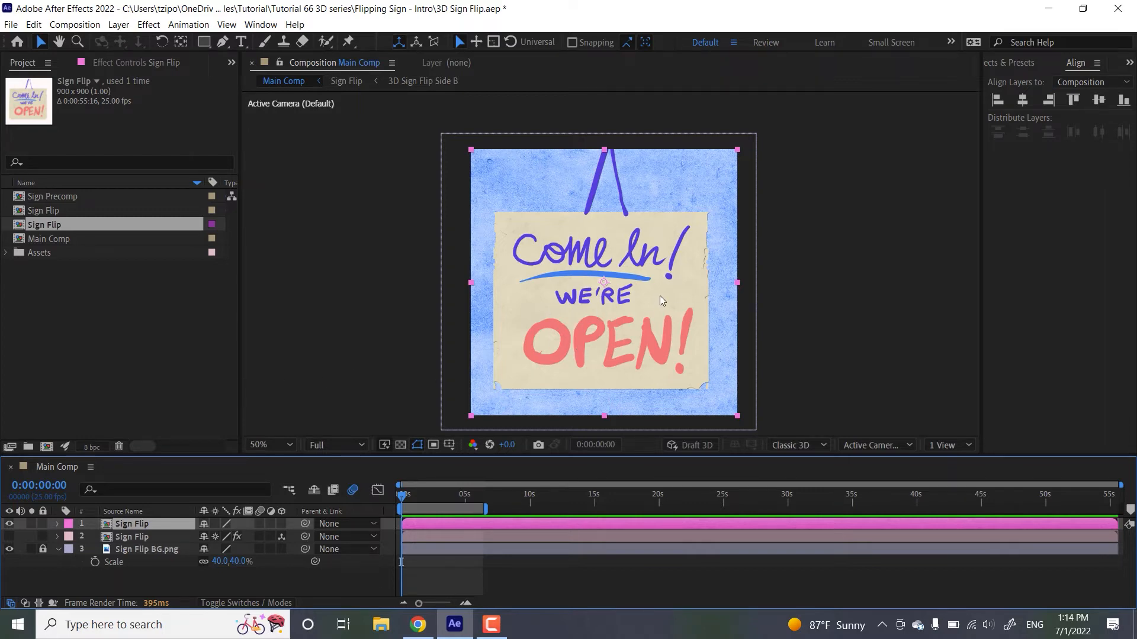
# - Inspect the layers inside the Sign Flip pre-comp, return to Main Comp and make Sign Flip a 3D layer with collapsed transformations
pyautogui.doubleClick(140, 525)
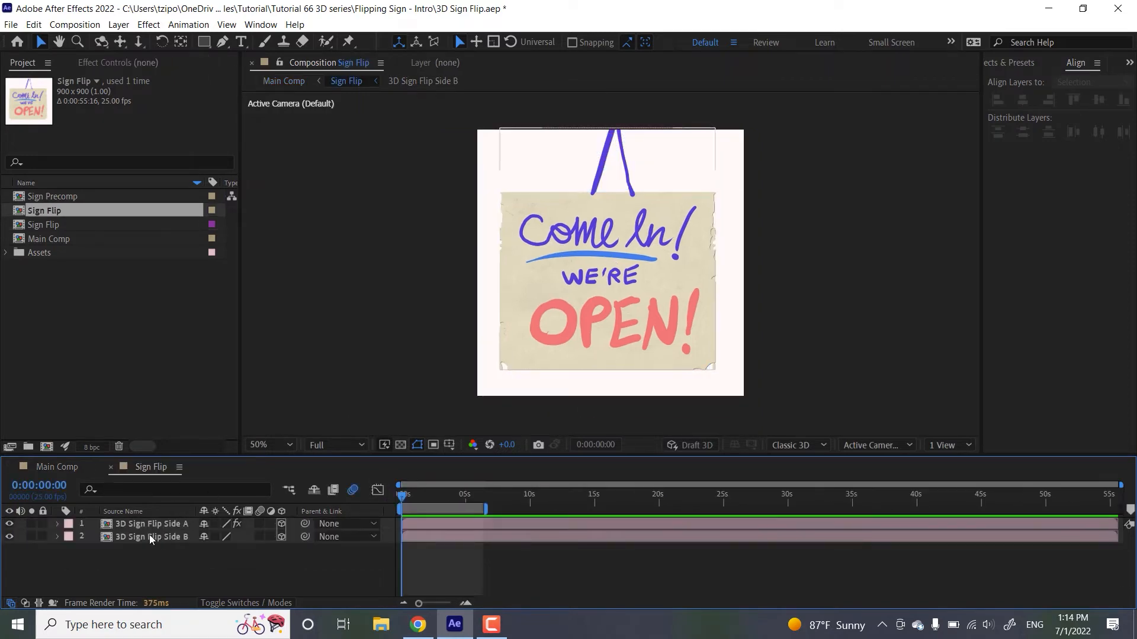
pyautogui.click(57, 468)
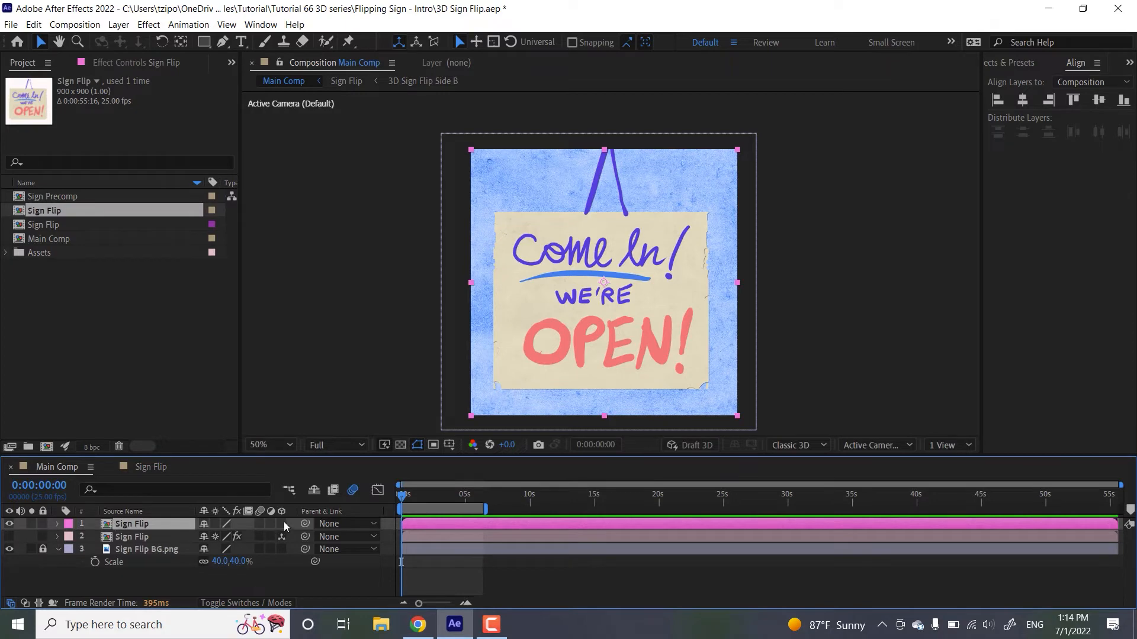
pyautogui.click(281, 523)
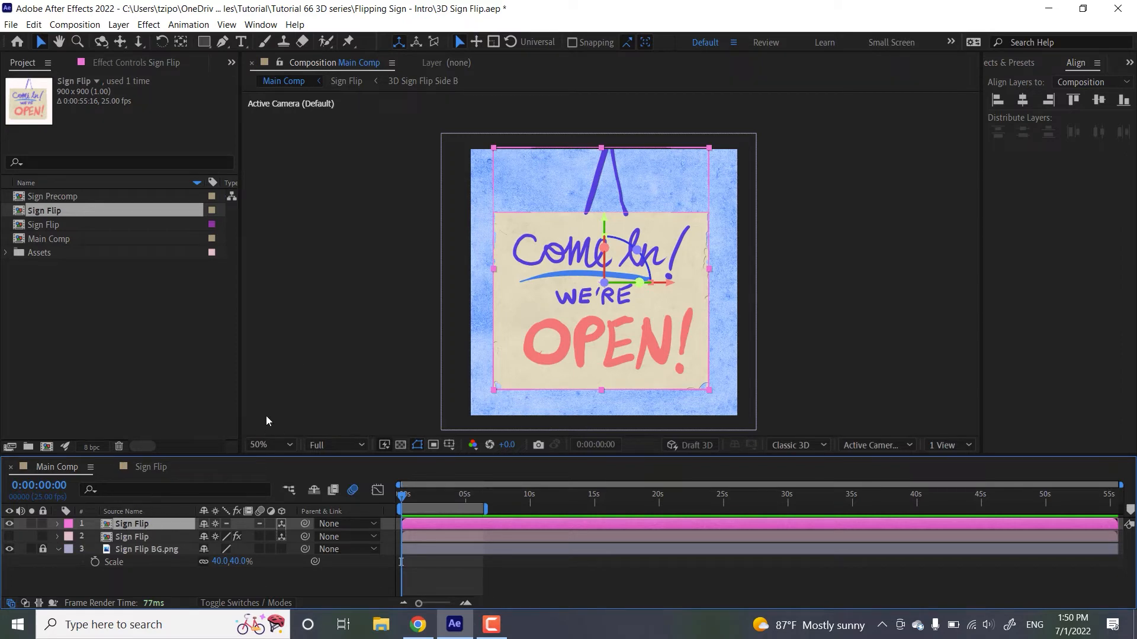
# - Reveal the Sign Flip layer's rotation properties and set a Y Rotation keyframe of 0° at 0:00:00:00
pyautogui.press('r')
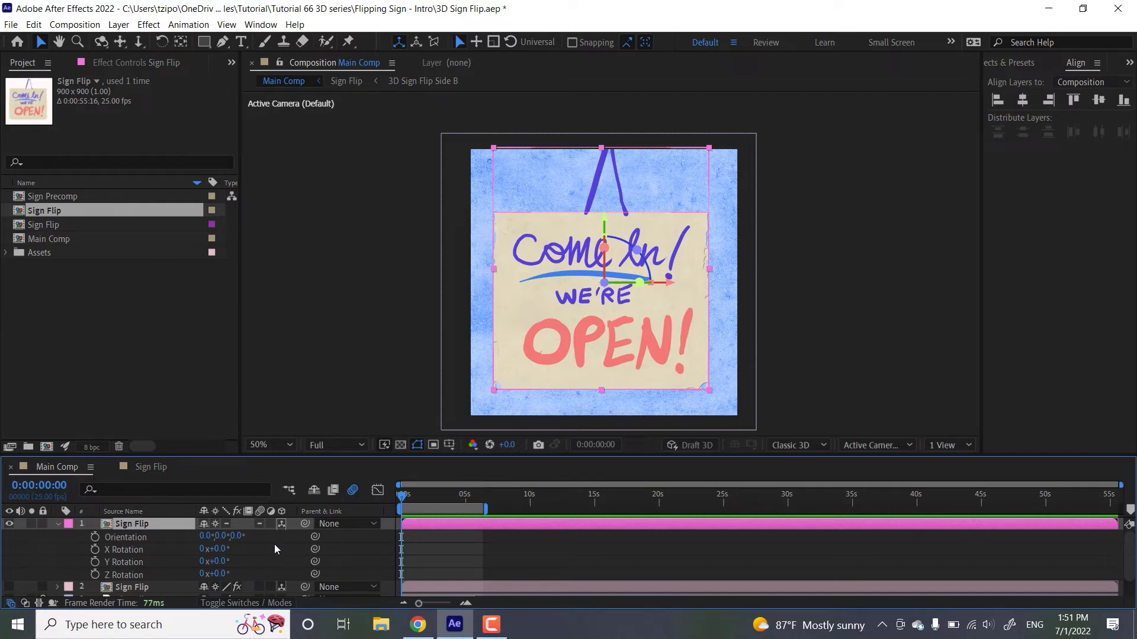
pyautogui.click(141, 564)
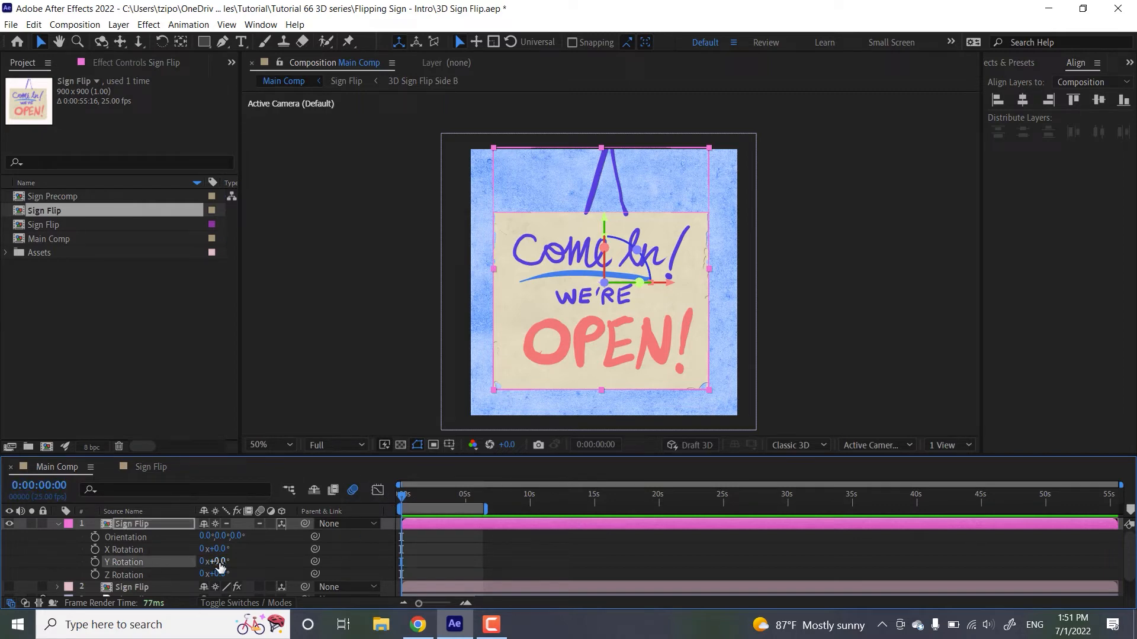
pyautogui.moveTo(219, 563); pyautogui.dragTo(275, 564)
pyautogui.hotkey('ctrl', 'z')
pyautogui.click(94, 563)
# - Add a Y Rotation keyframe of 225° to the Sign Flip layer at 0:00:02:01
pyautogui.moveTo(418, 603); pyautogui.dragTo(442, 605)
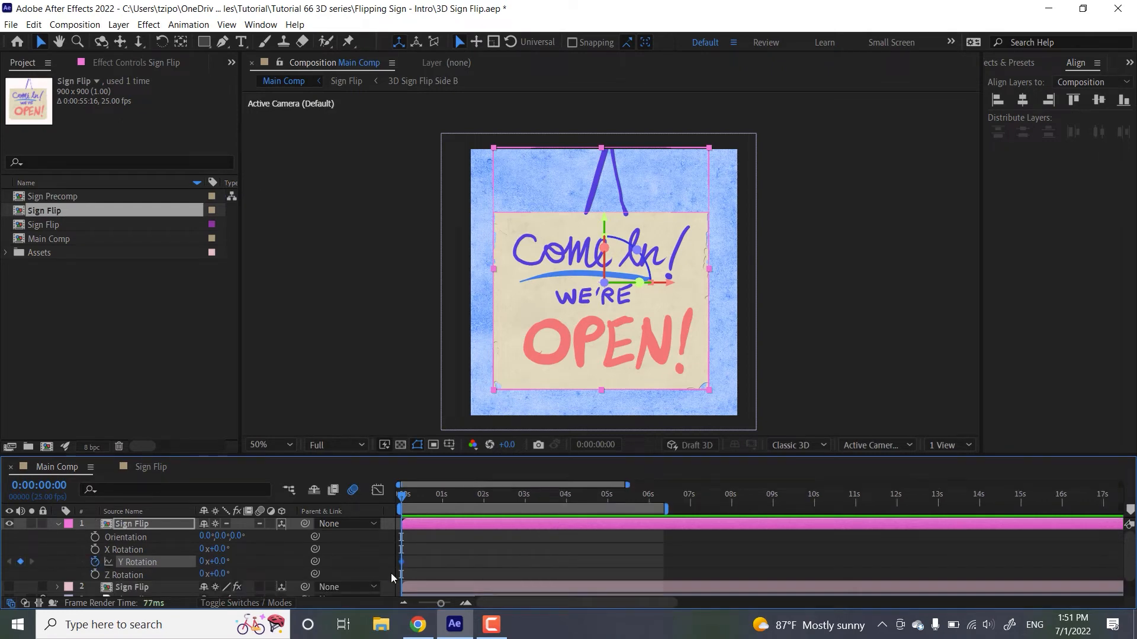
pyautogui.click(485, 496)
pyautogui.click(219, 562)
pyautogui.write('22')
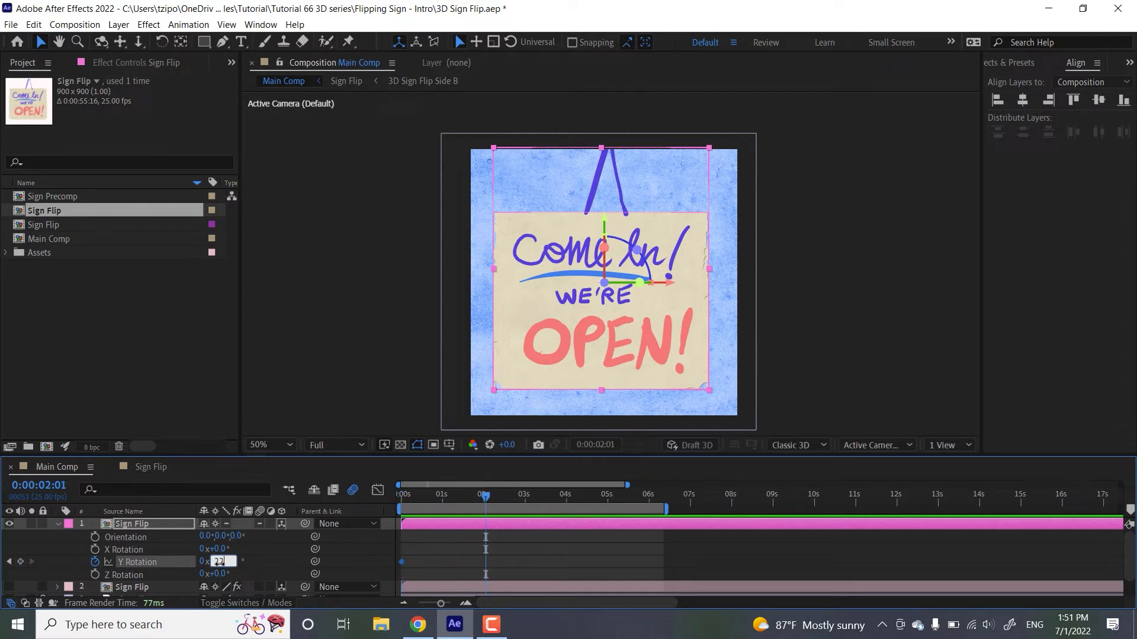
pyautogui.write('5')
pyautogui.press('Return')
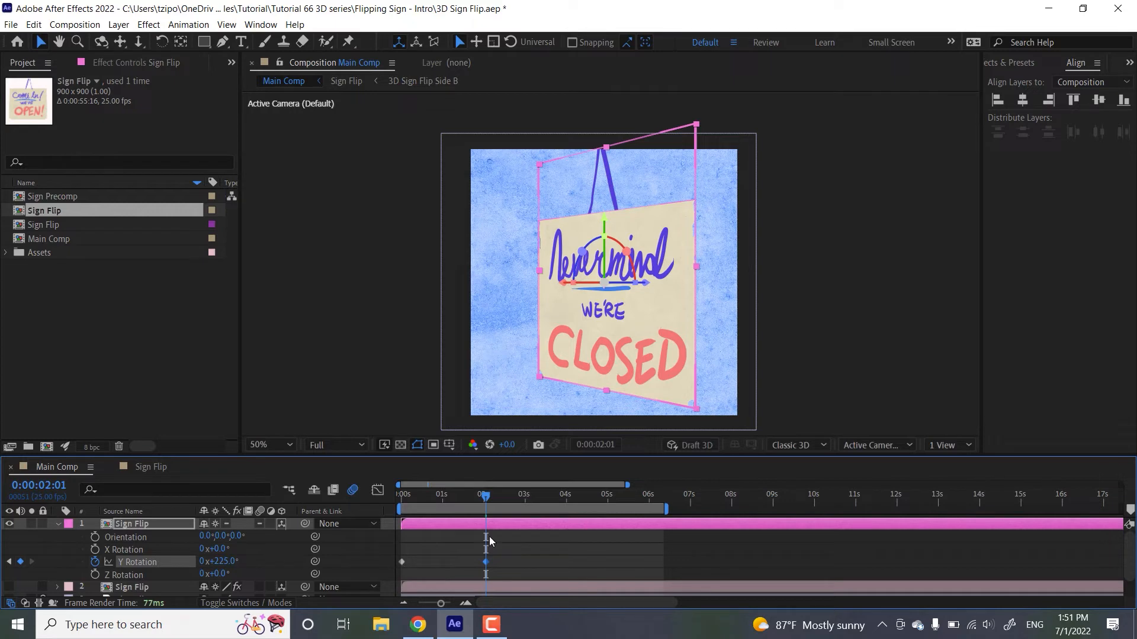
# - Add a Y Rotation keyframe of 195° to the Sign Flip layer at 0:00:04:01
pyautogui.click(567, 497)
pyautogui.click(222, 560)
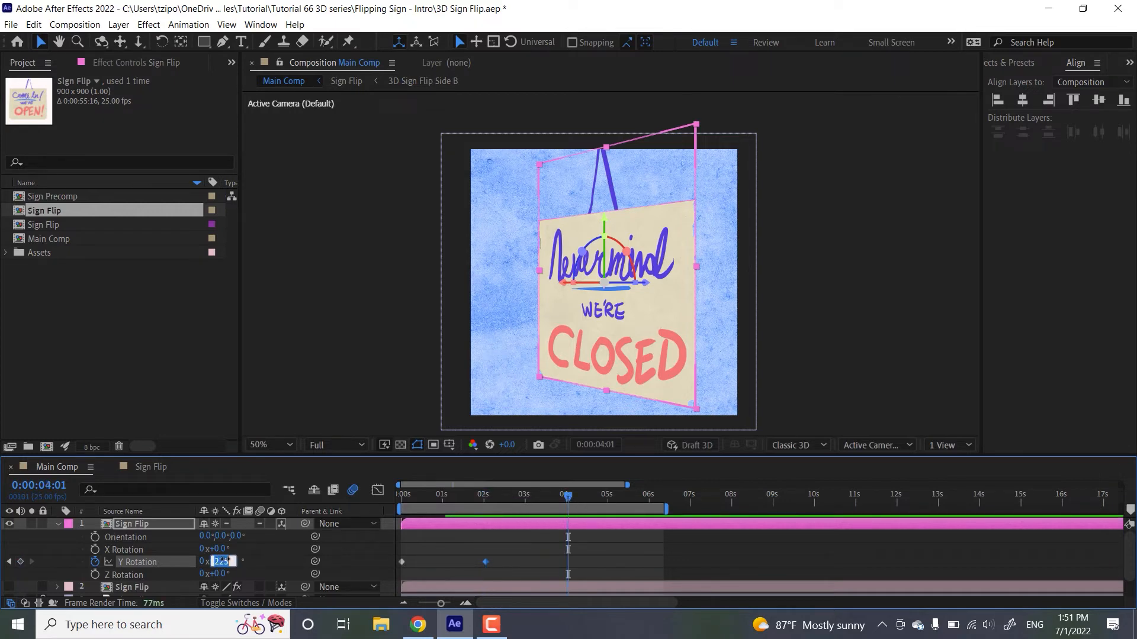
pyautogui.write('195')
pyautogui.press('Return')
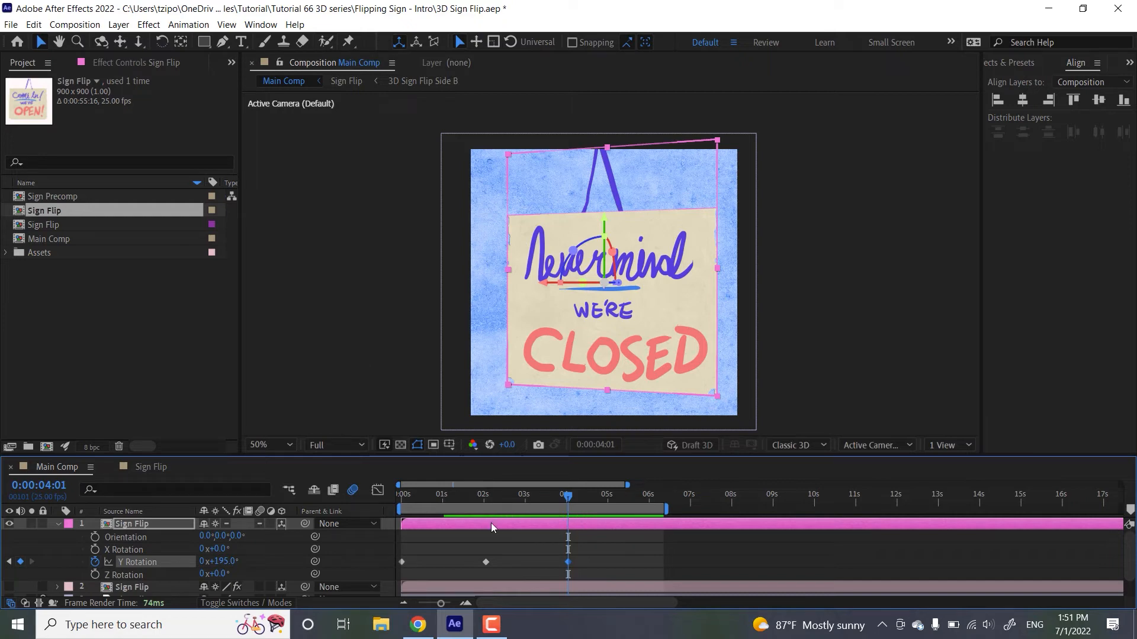
# - Add a Y Rotation keyframe of 205° to the Sign Flip layer at 0:00:05:09
pyautogui.click(615, 498)
pyautogui.click(621, 502)
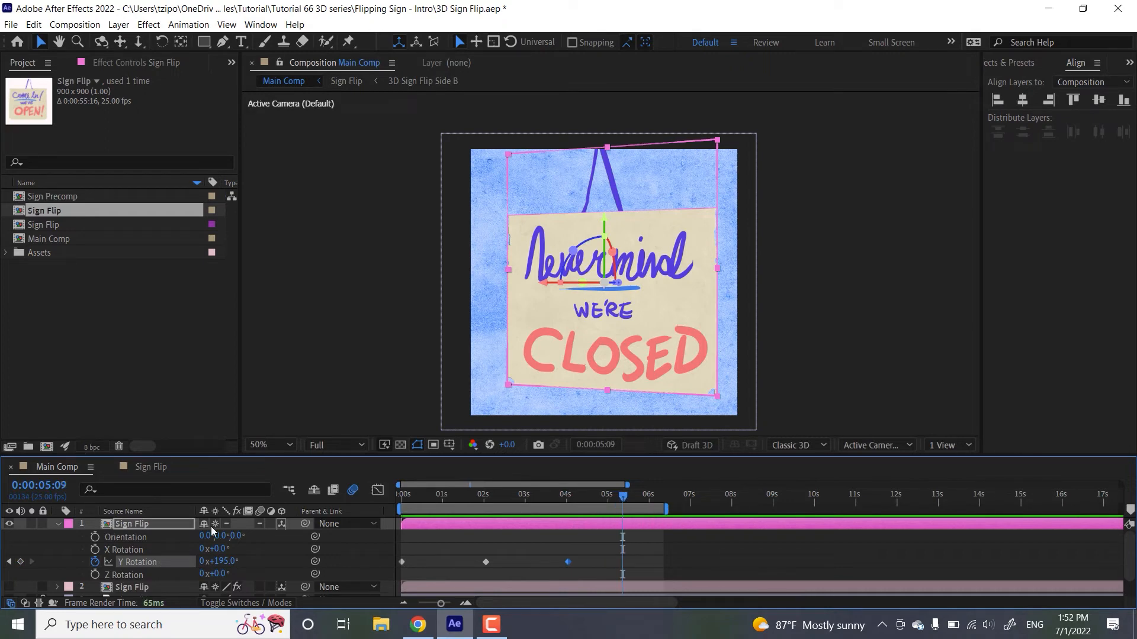
pyautogui.click(219, 562)
pyautogui.write('295')
pyautogui.press('Return')
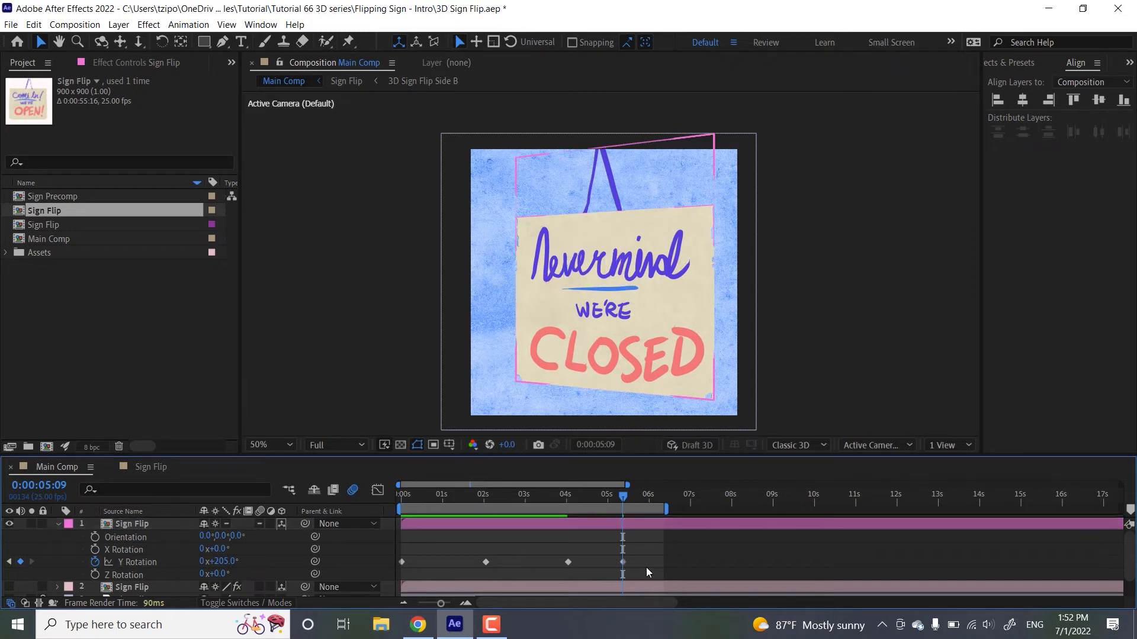
# - Apply Easy Ease to all four Y Rotation keyframes of the Sign Flip layer
pyautogui.moveTo(645, 567); pyautogui.dragTo(403, 557)
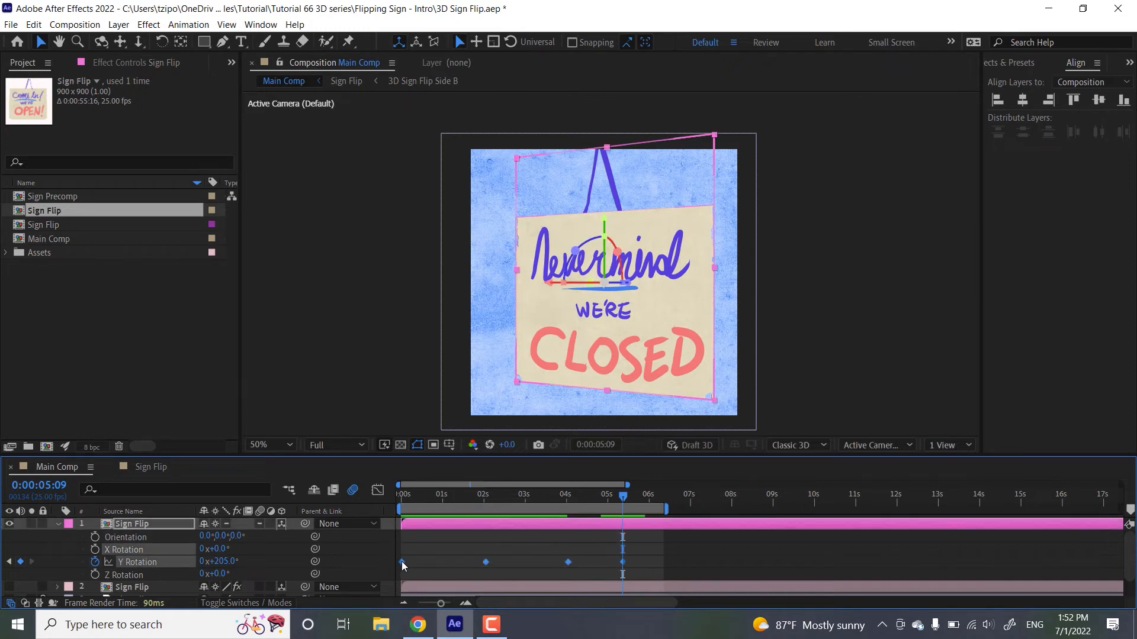
pyautogui.rightClick(402, 561)
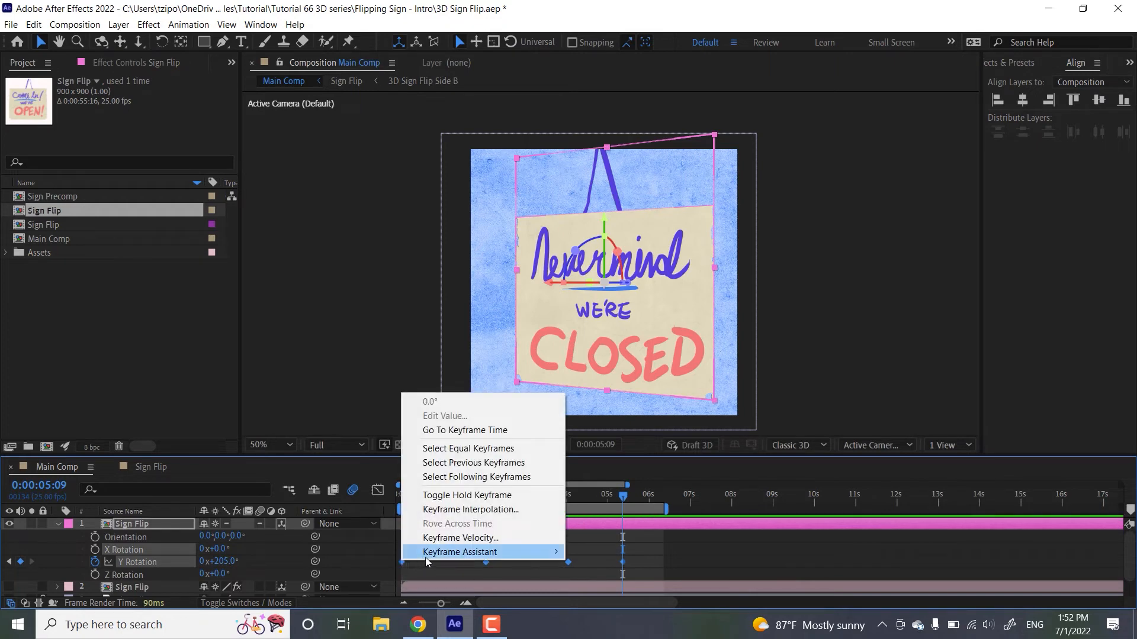
pyautogui.moveTo(509, 551)
pyautogui.click(251, 467)
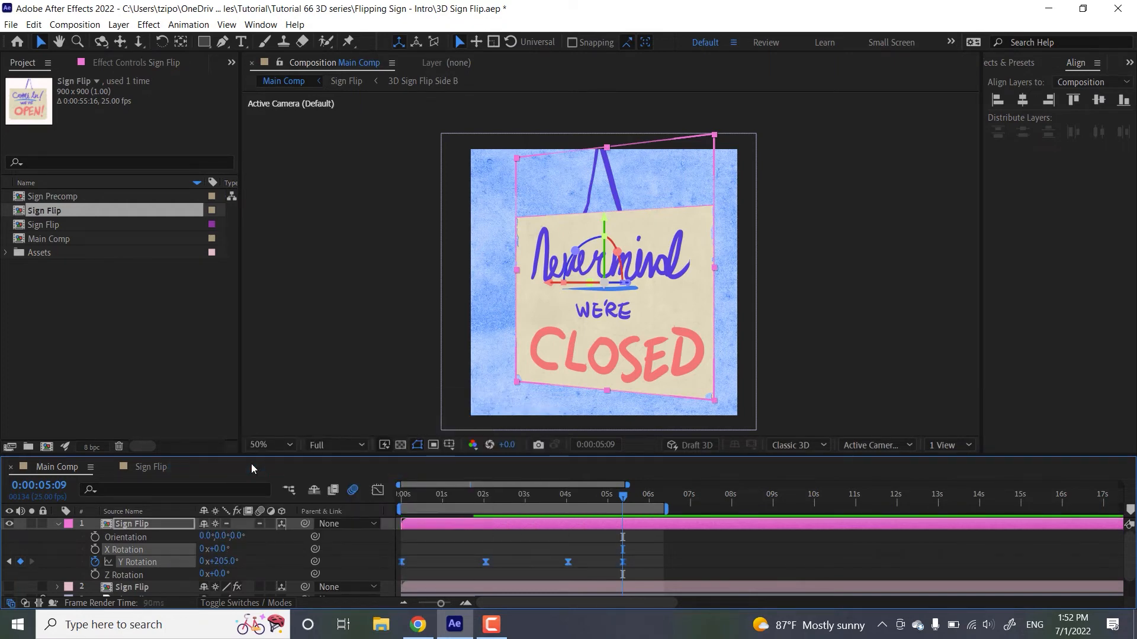
# - Preview the eased flip animation from the start of Main Comp
pyautogui.press('Home')
pyautogui.click(375, 375)
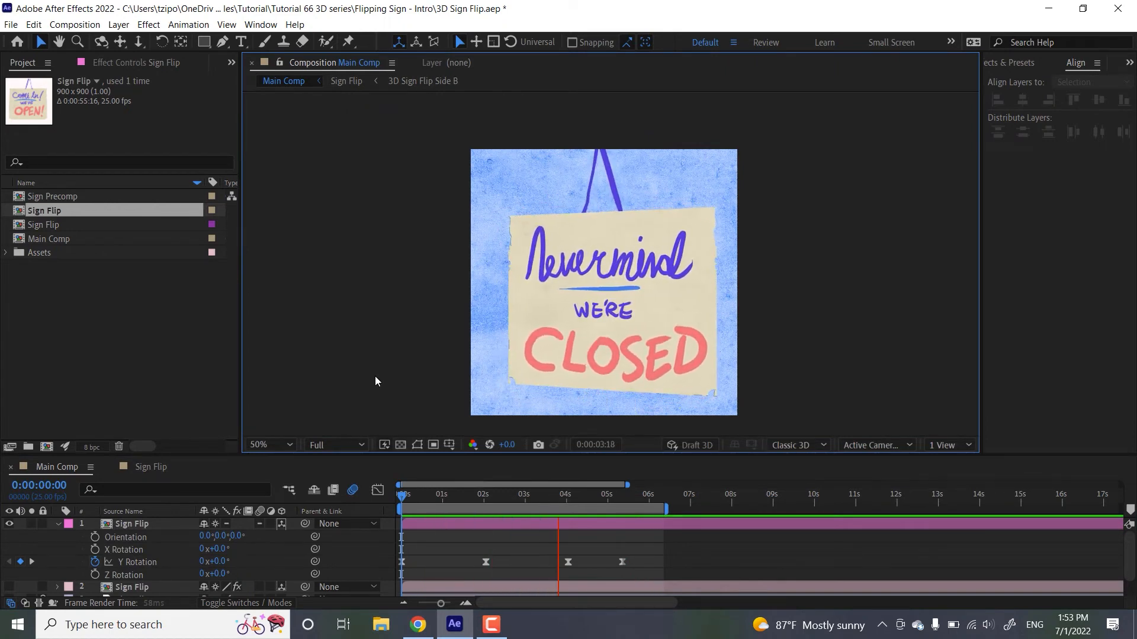
pyautogui.press('space')
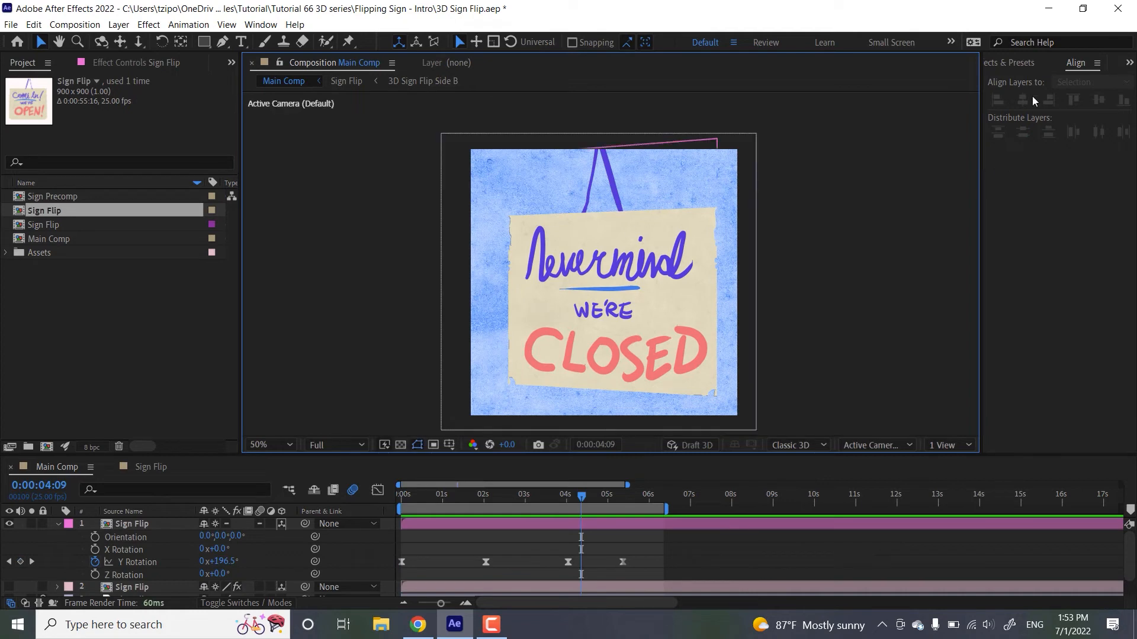
# - Apply the Drop Shadow effect to the fuchsia-labelled Sign Flip layer
pyautogui.hotkey('ctrl', '5')
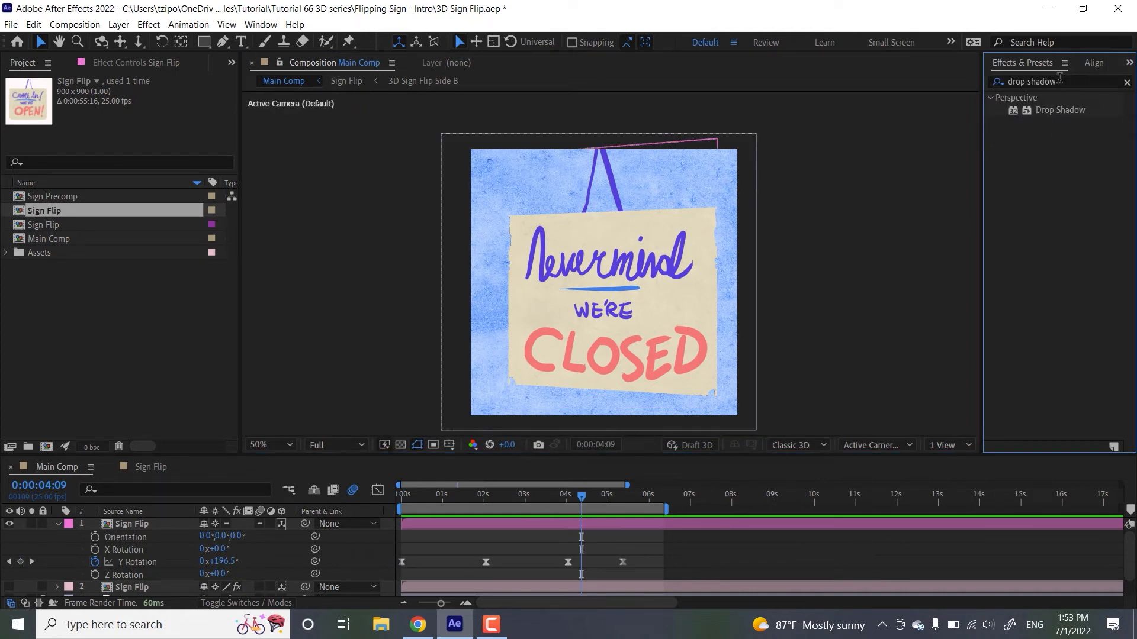
pyautogui.rightClick(137, 526)
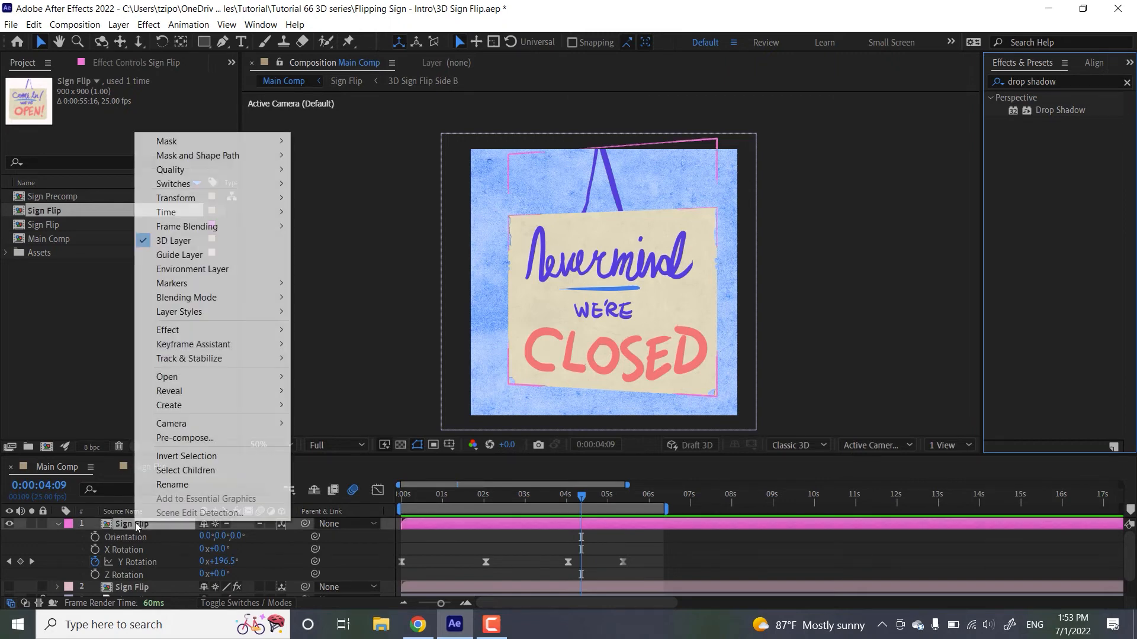
pyautogui.moveTo(274, 335)
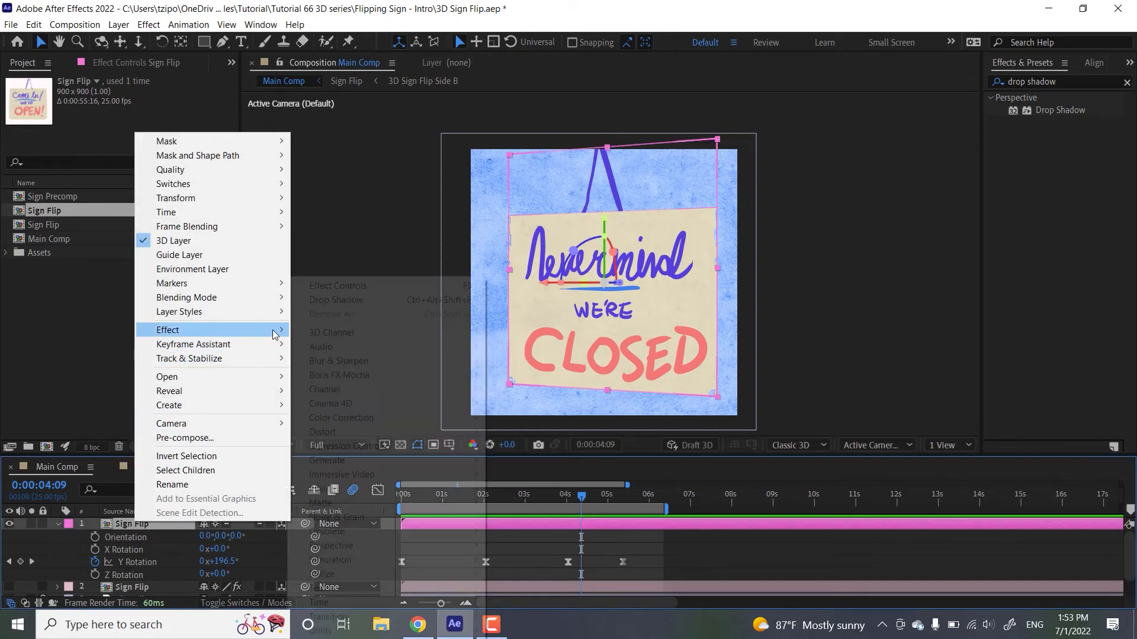
pyautogui.moveTo(323, 543)
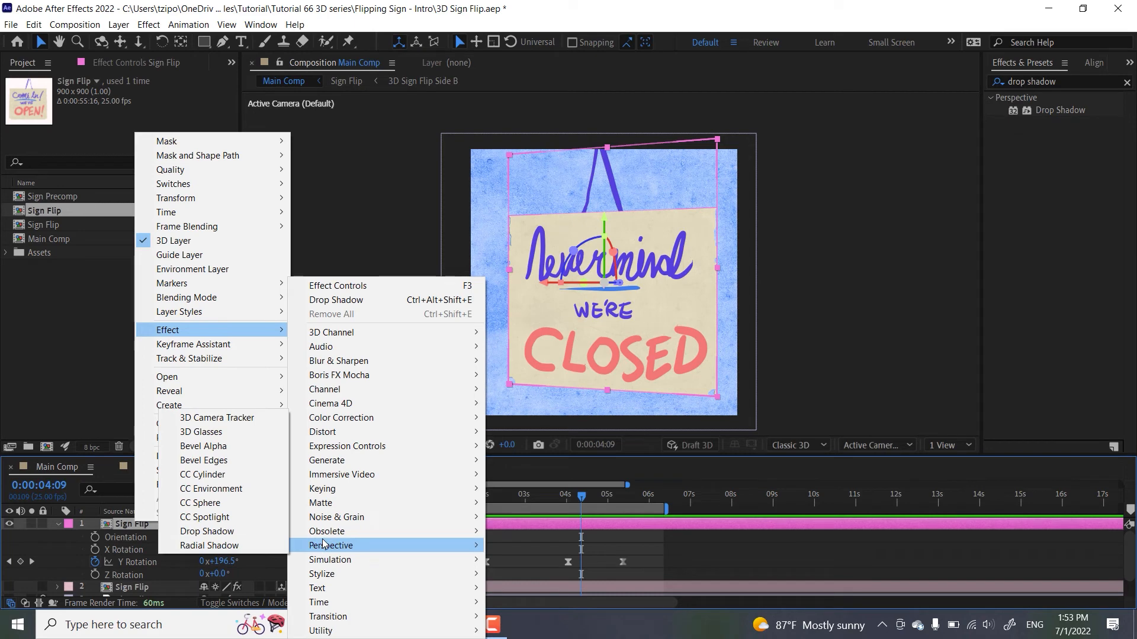
pyautogui.moveTo(1060, 110); pyautogui.dragTo(470, 527)
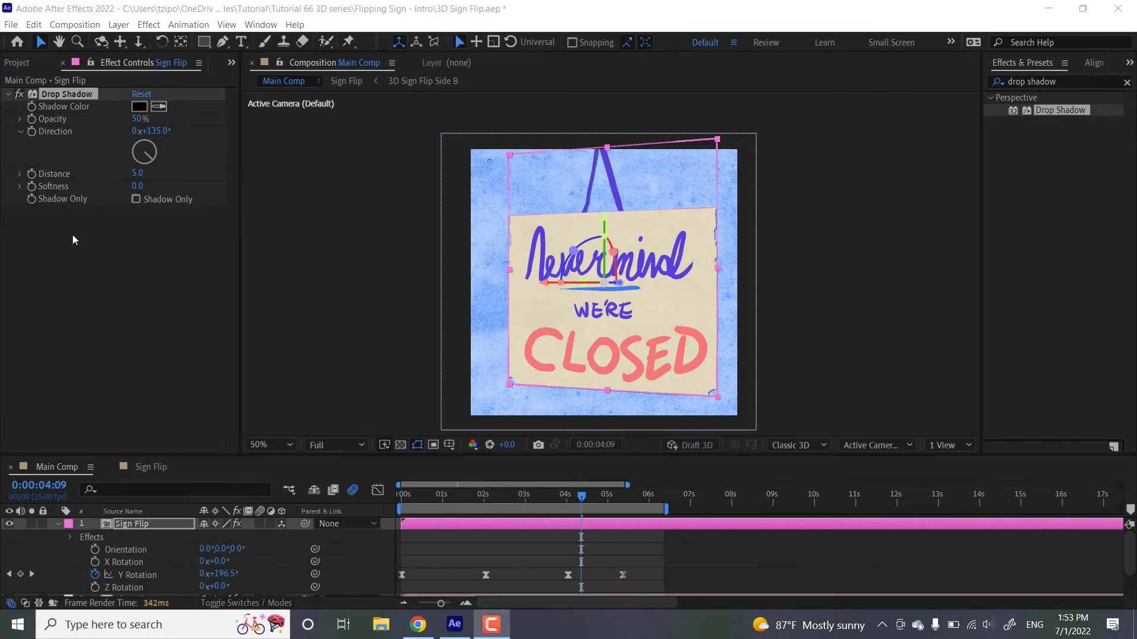
# - Sample the blue background for the Drop Shadow colour and darken it to 001F51
pyautogui.click(139, 106)
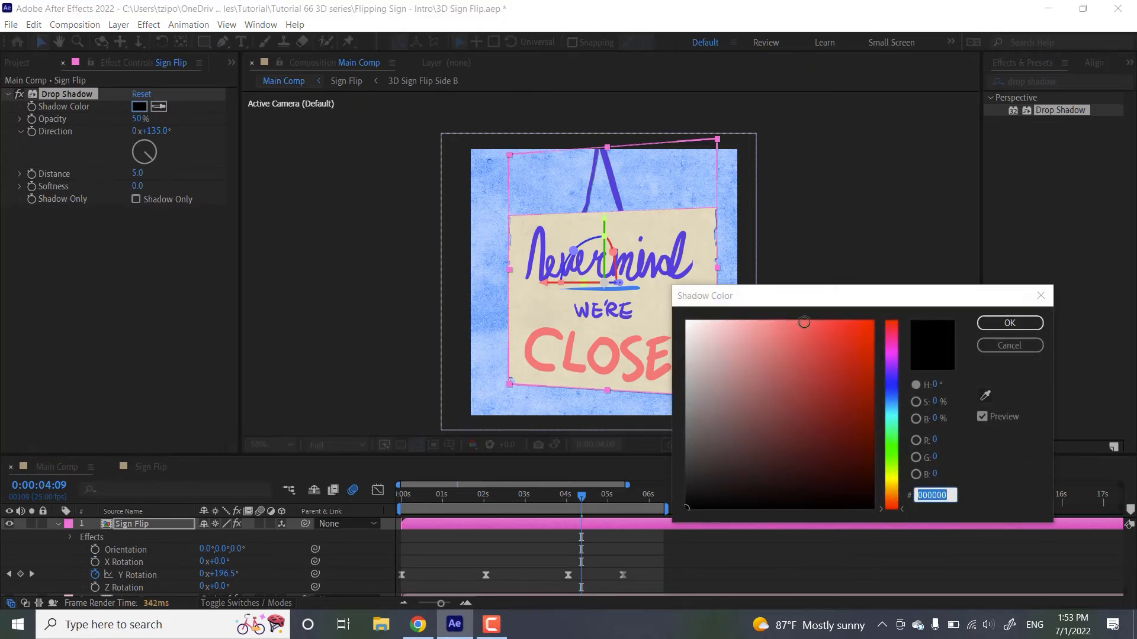
pyautogui.click(985, 396)
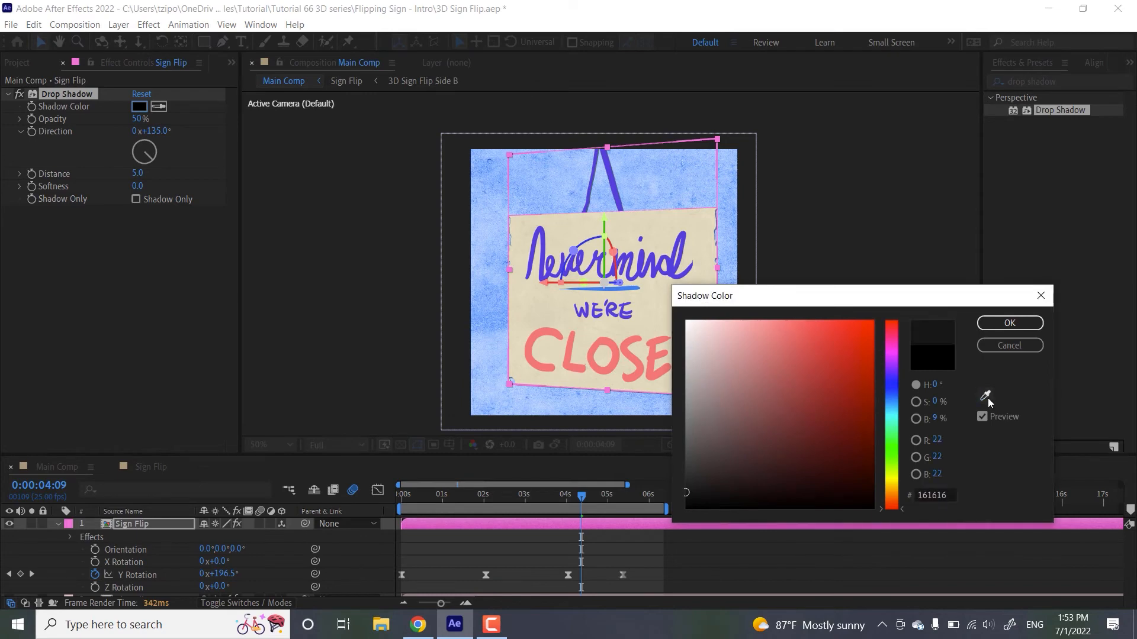
pyautogui.click(740, 183)
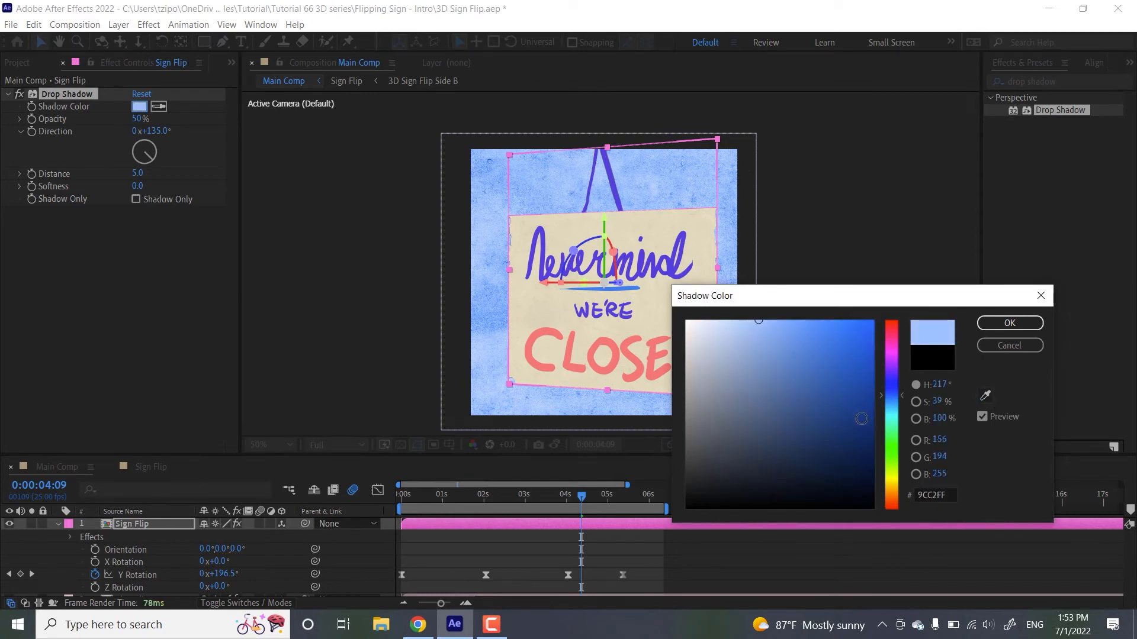
pyautogui.moveTo(866, 445); pyautogui.dragTo(886, 448)
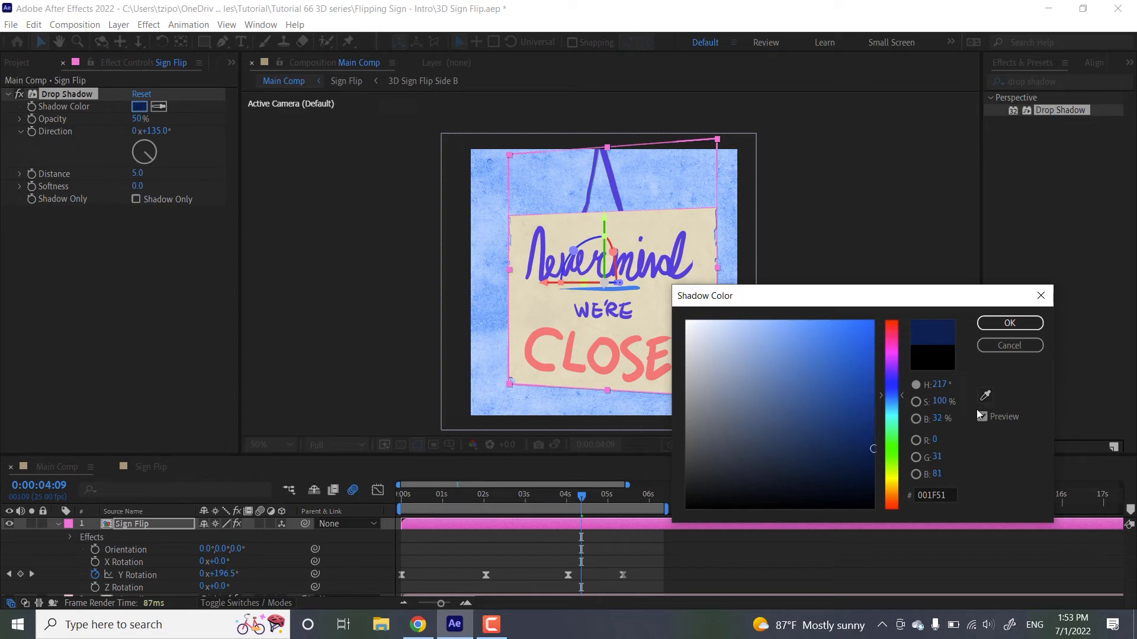
pyautogui.click(992, 325)
# - Set the Drop Shadow distance to 15 and its softness to 5
pyautogui.click(138, 174)
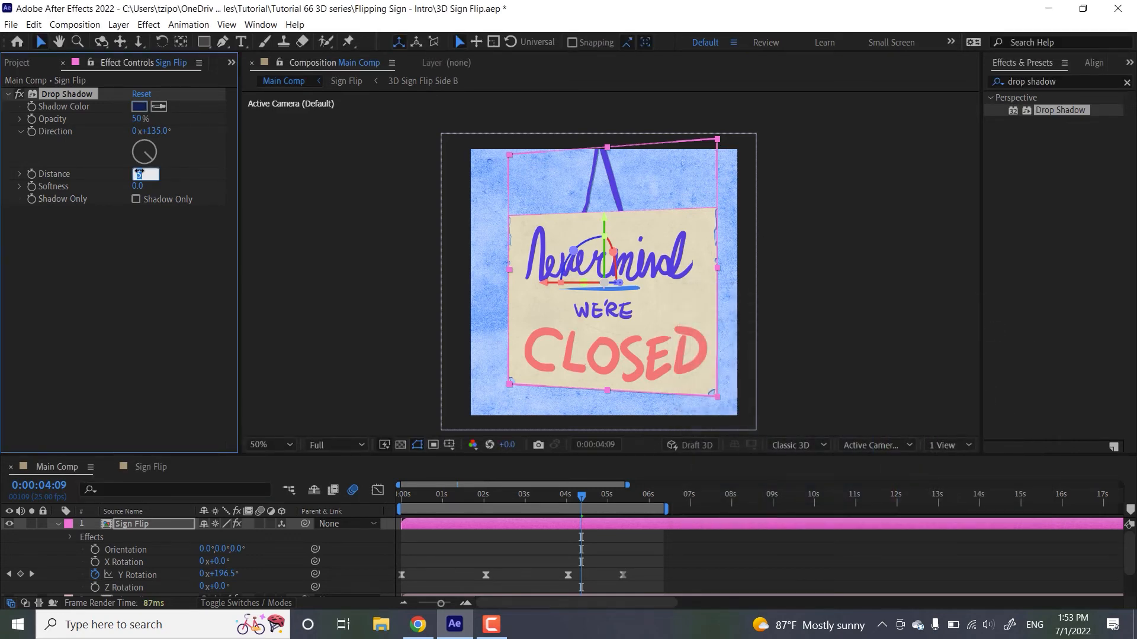
pyautogui.write('15')
pyautogui.press('Return')
pyautogui.click(139, 193)
pyautogui.press('6')
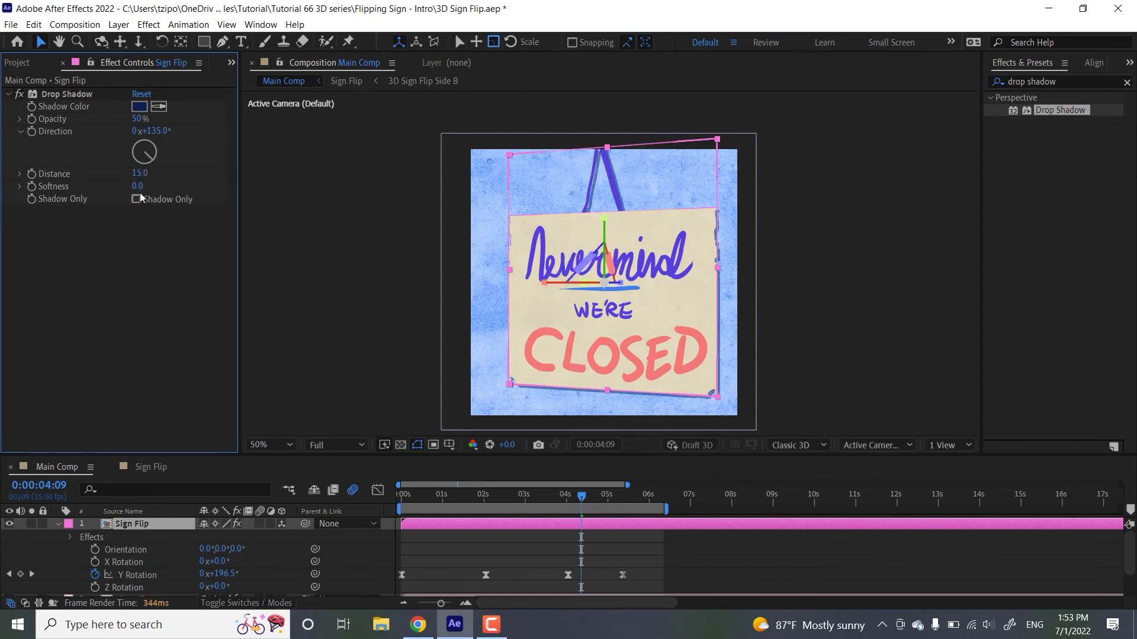
pyautogui.click(136, 187)
pyautogui.write('6')
pyautogui.press('Return')
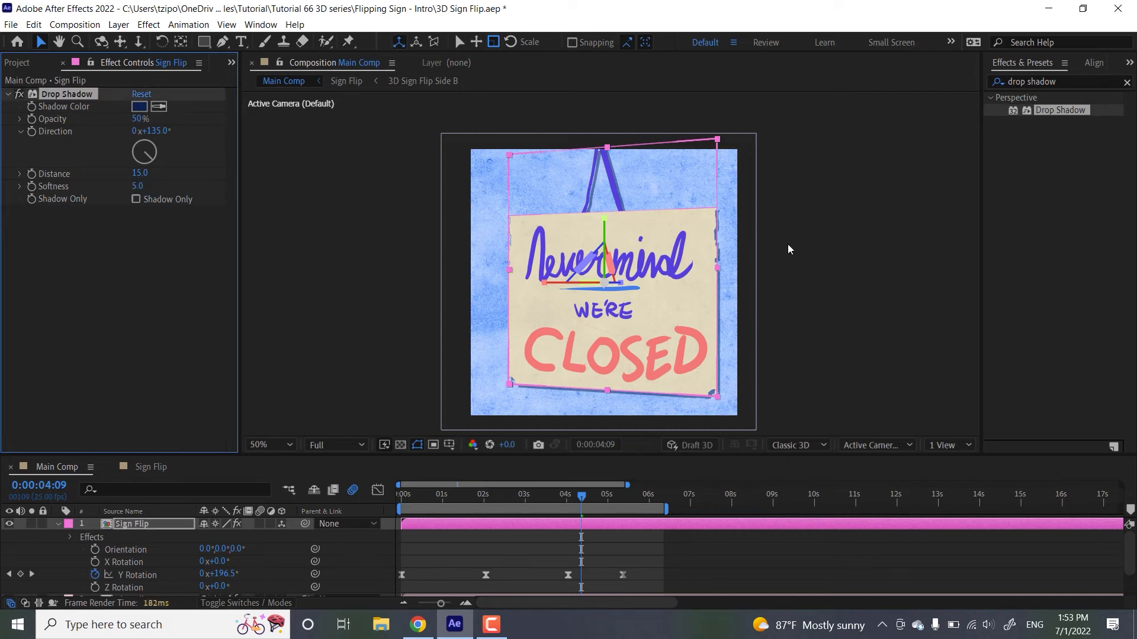
# - Collapse the Sign Flip layer's properties in the timeline and turn on motion blur for the layer
pyautogui.click(883, 283)
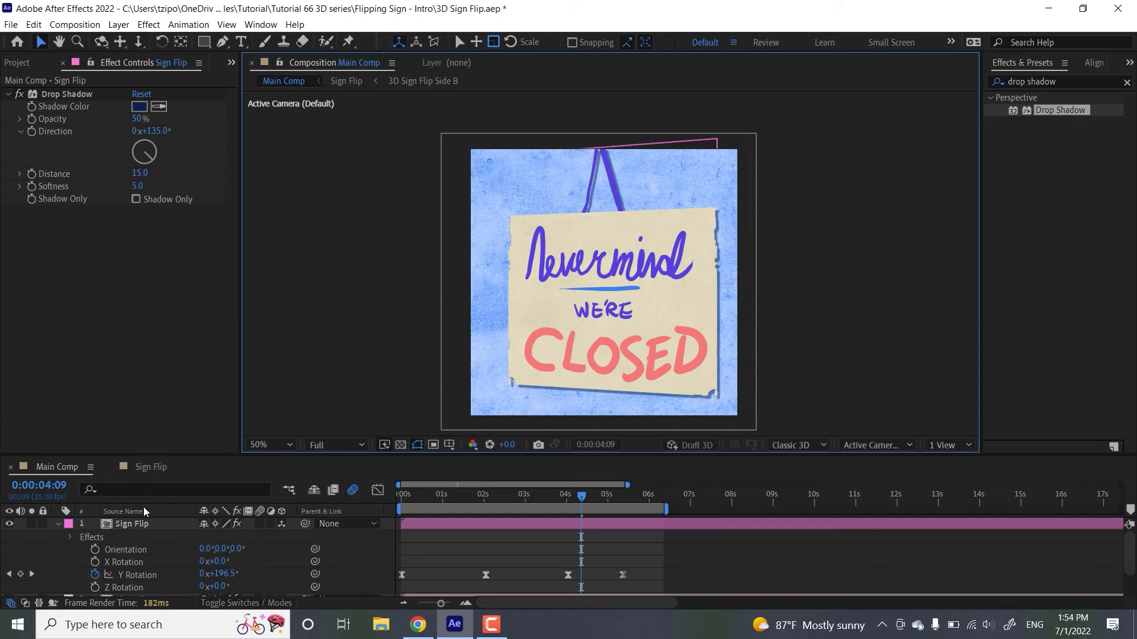
pyautogui.click(121, 527)
pyautogui.press('u')
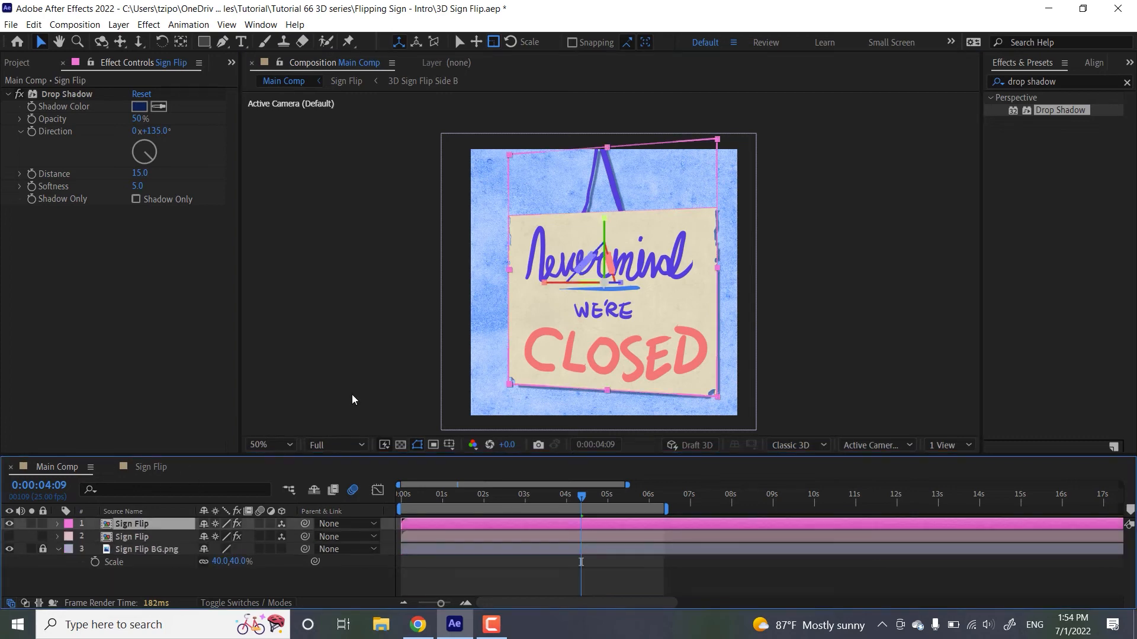
pyautogui.click(260, 523)
pyautogui.click(353, 491)
# - Preview the sign flip with its drop shadow and motion blur from the start of Main Comp
pyautogui.click(402, 500)
pyautogui.click(339, 366)
pyautogui.press('space')
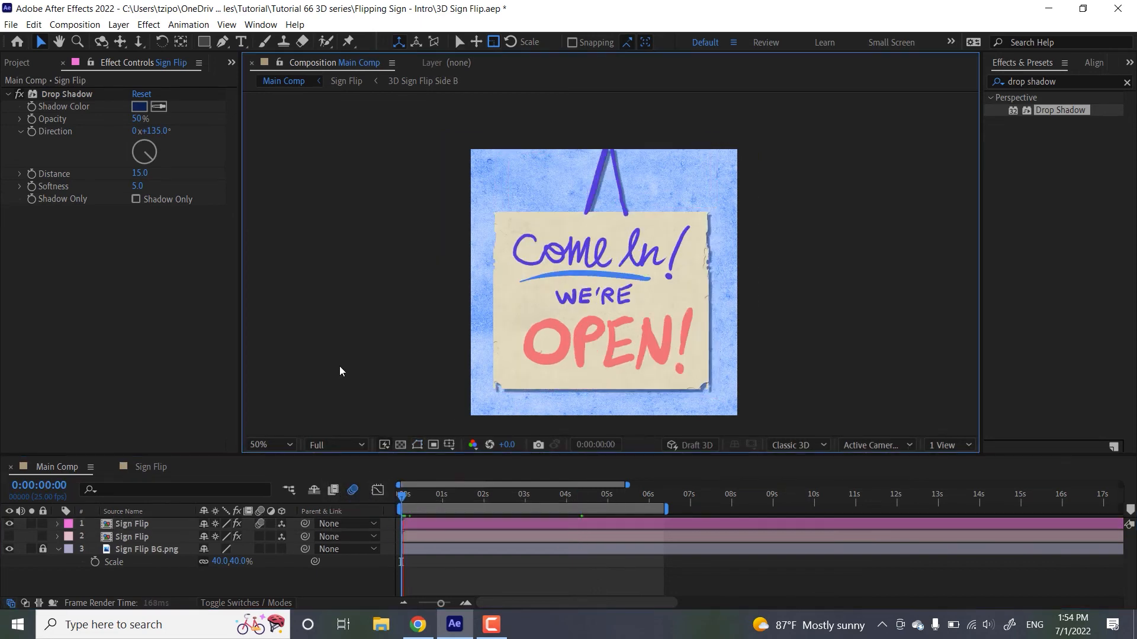